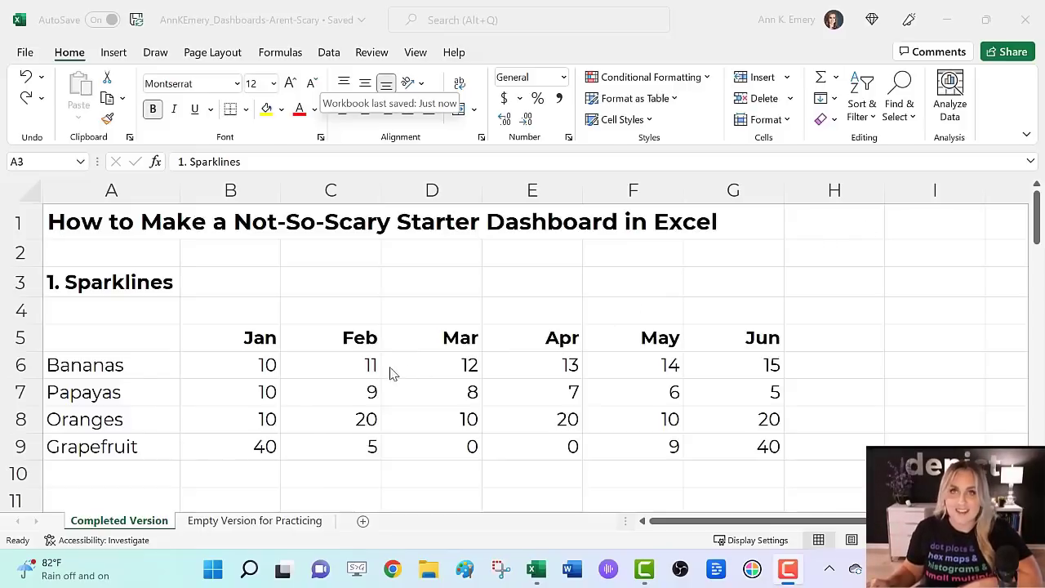
Insert a line sparkline in cell H6 for the Bananas monthly values in B6:G6
drag(228, 364, 738, 356)
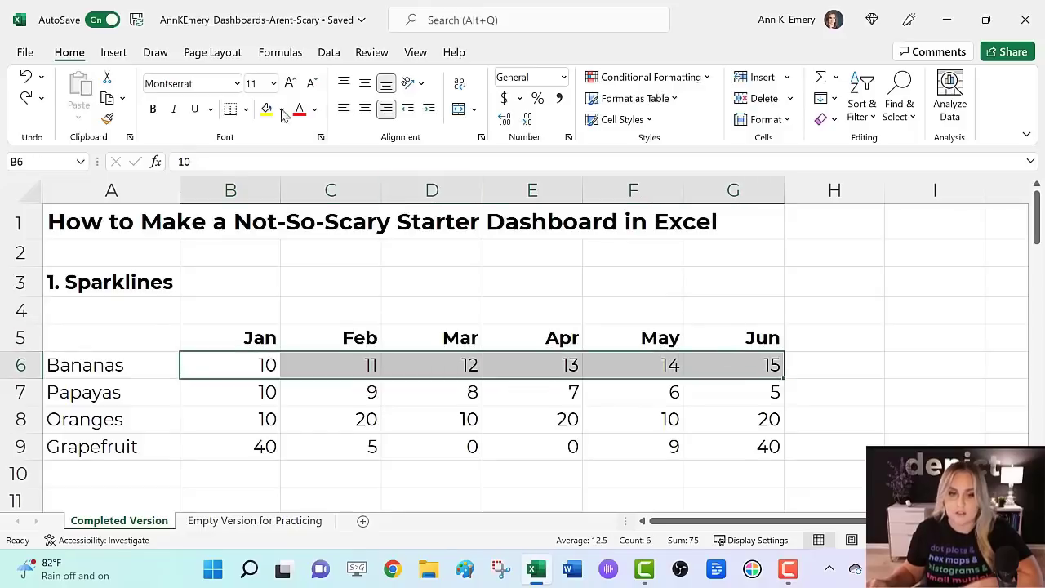
click(114, 51)
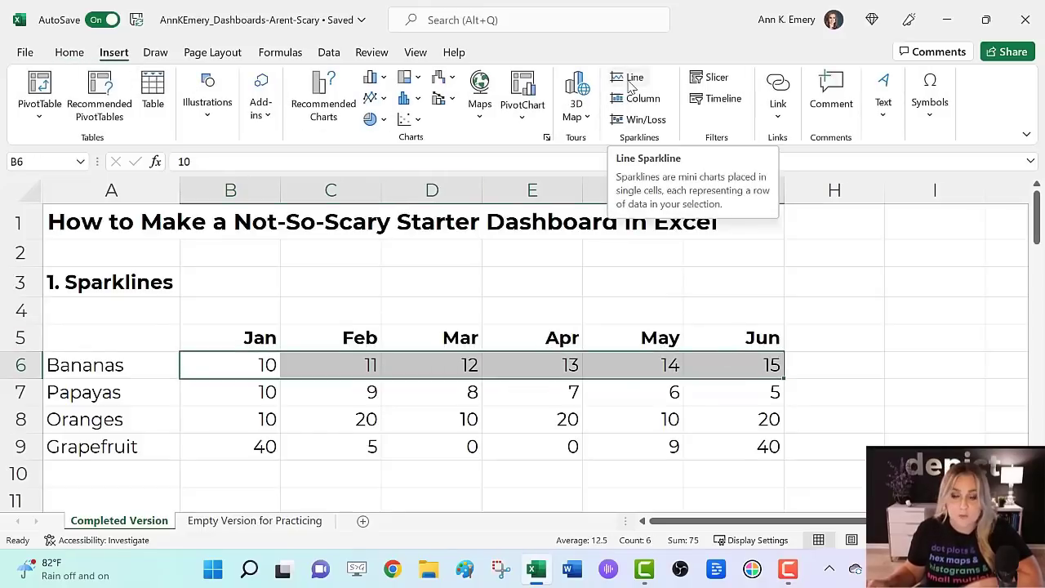
click(630, 79)
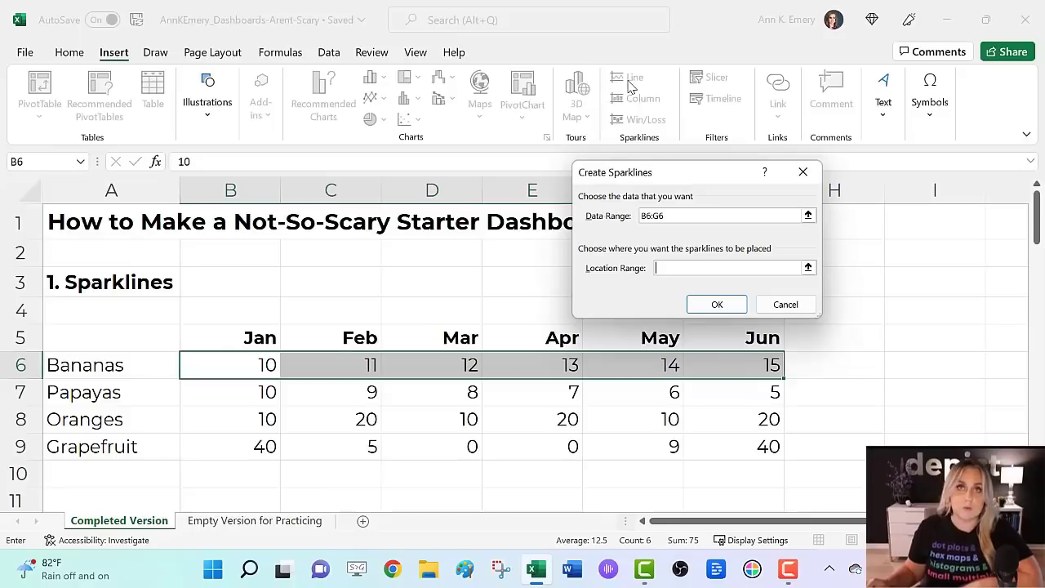
click(837, 371)
click(723, 305)
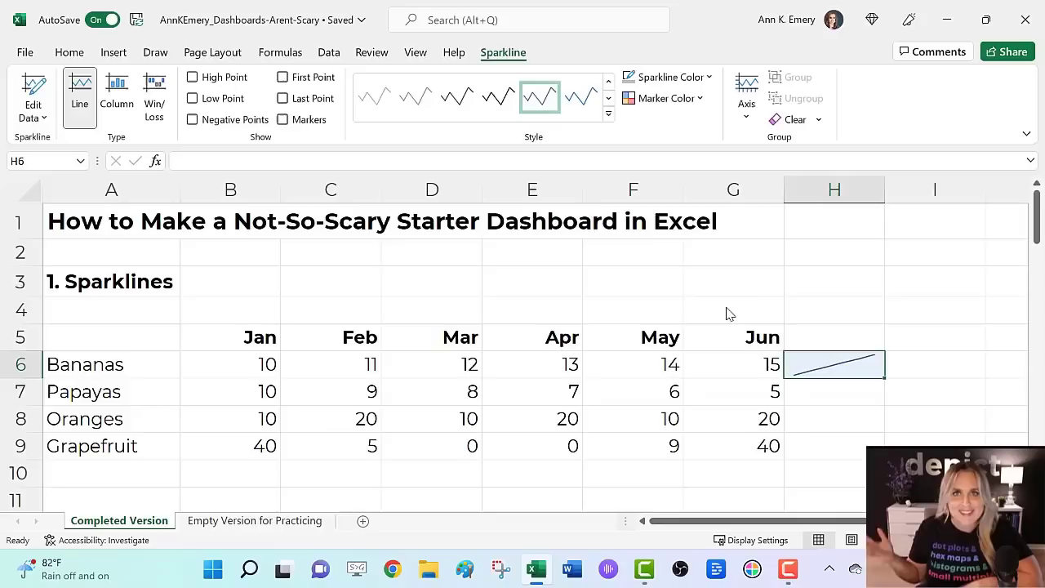
Fill the Bananas sparkline down through H9 for Papayas, Oranges and Grapefruit
drag(886, 380, 897, 434)
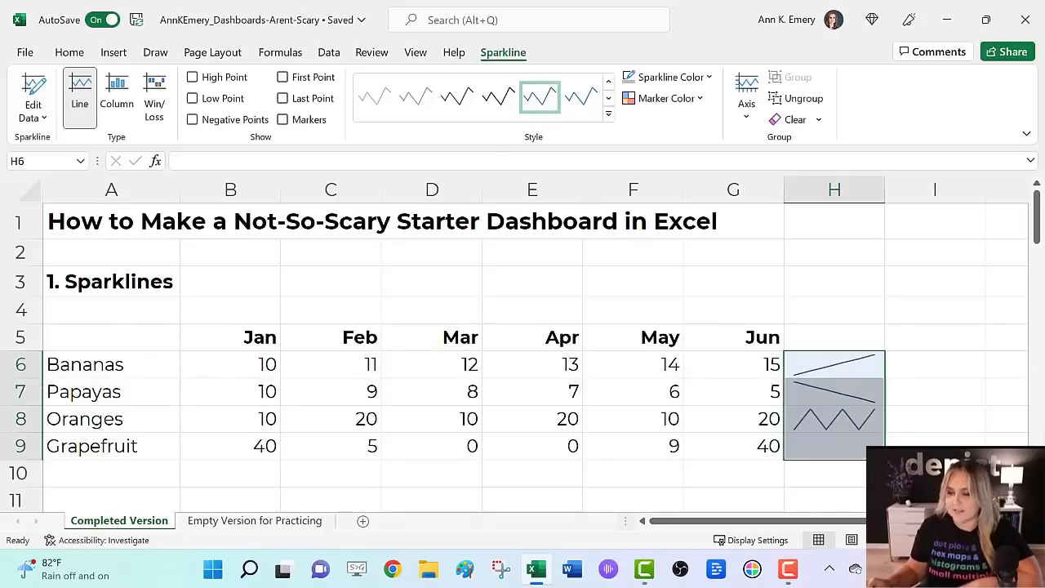
click(913, 359)
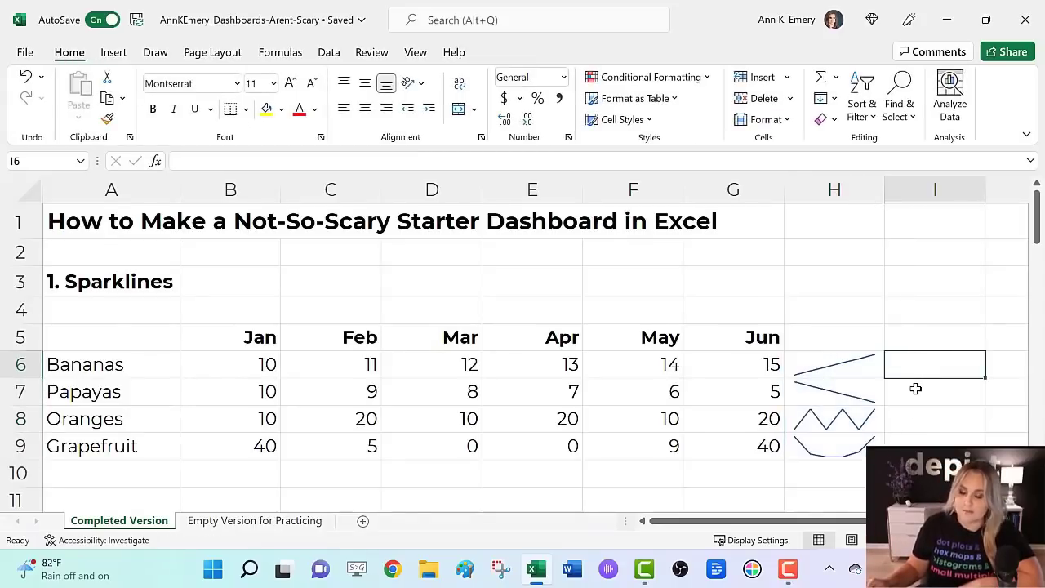
click(914, 390)
click(918, 427)
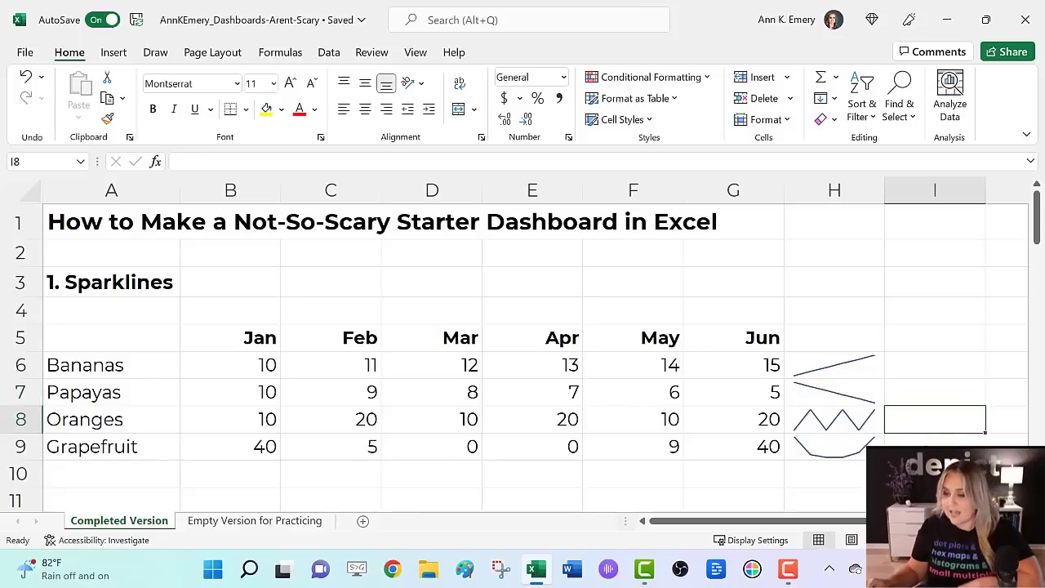
click(919, 446)
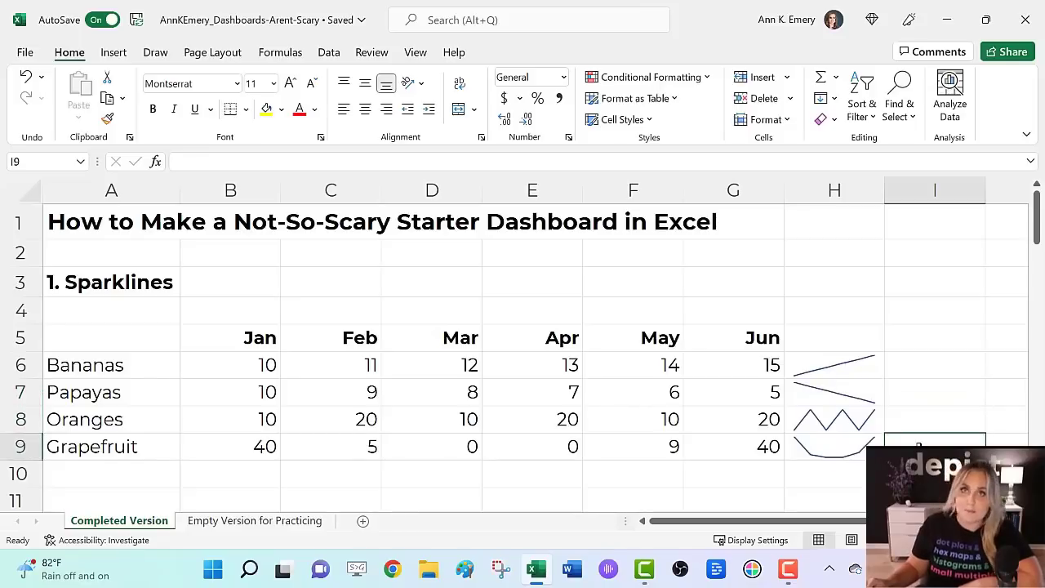
Change the sparkline group in H6:H9 to the Column type and highlight its high points
click(844, 373)
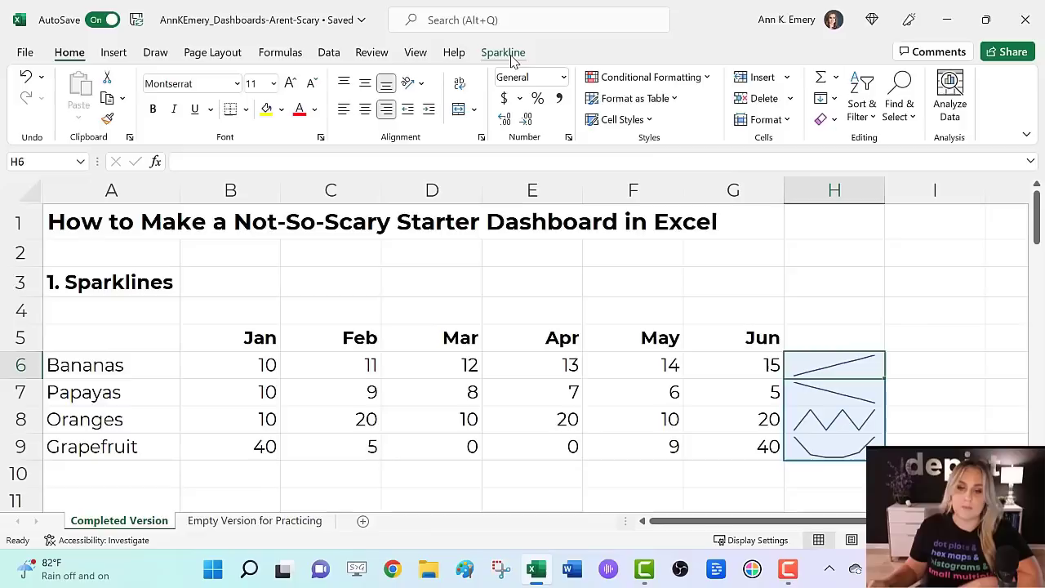
click(504, 55)
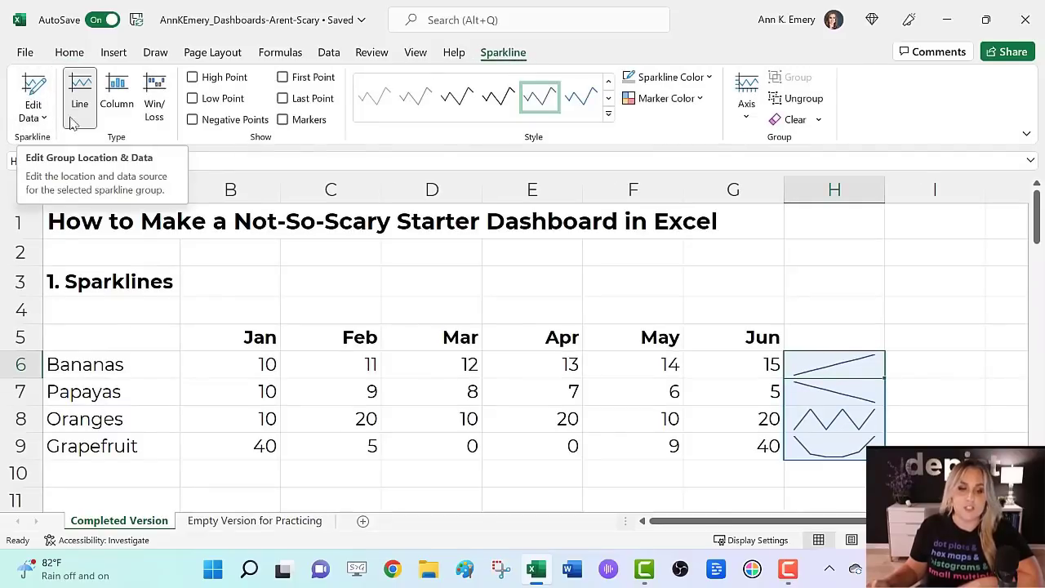
click(117, 90)
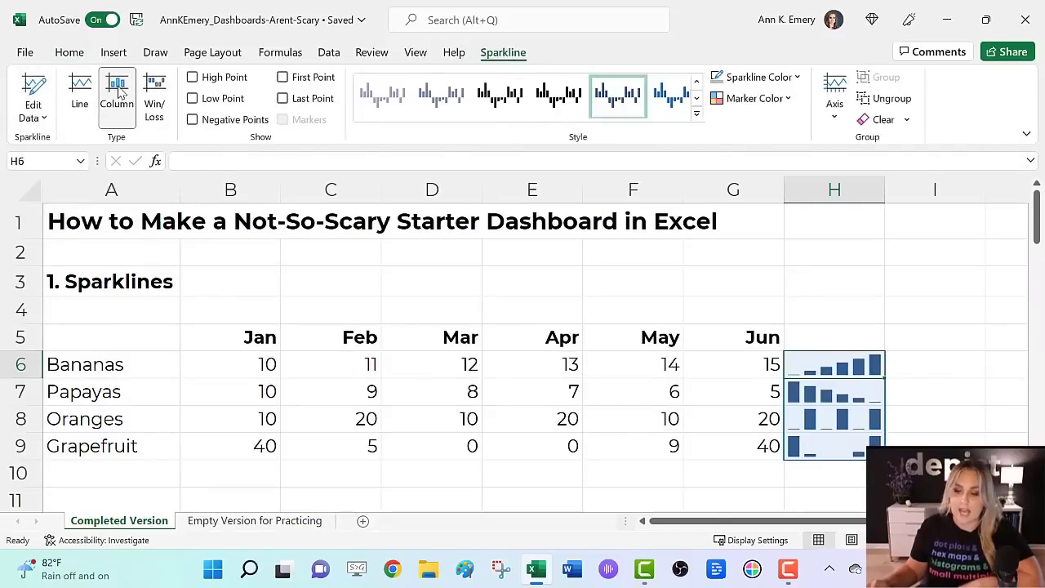
click(217, 77)
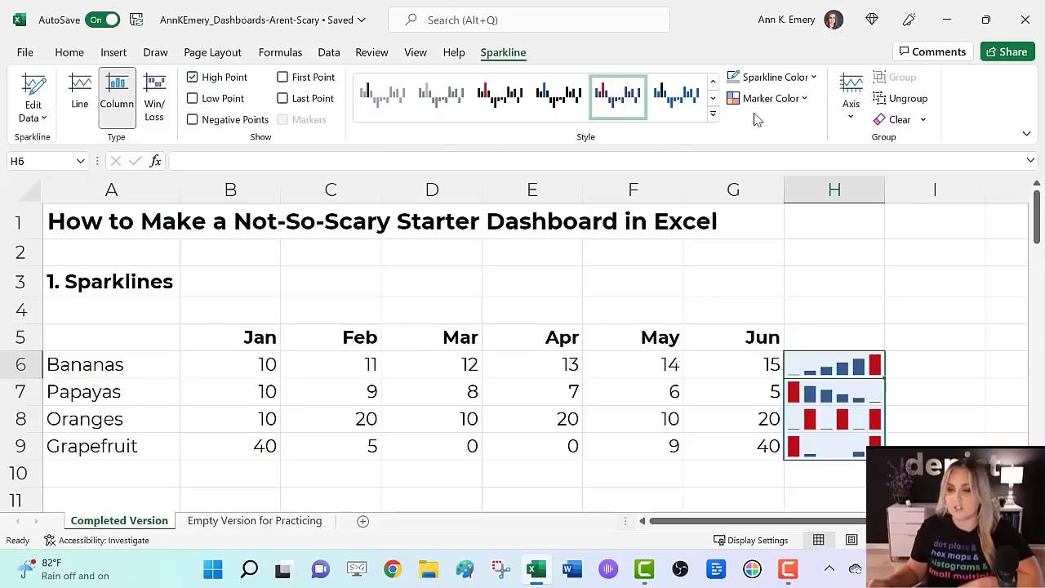
Color the column sparklines gray and their high points purple
click(767, 77)
click(734, 164)
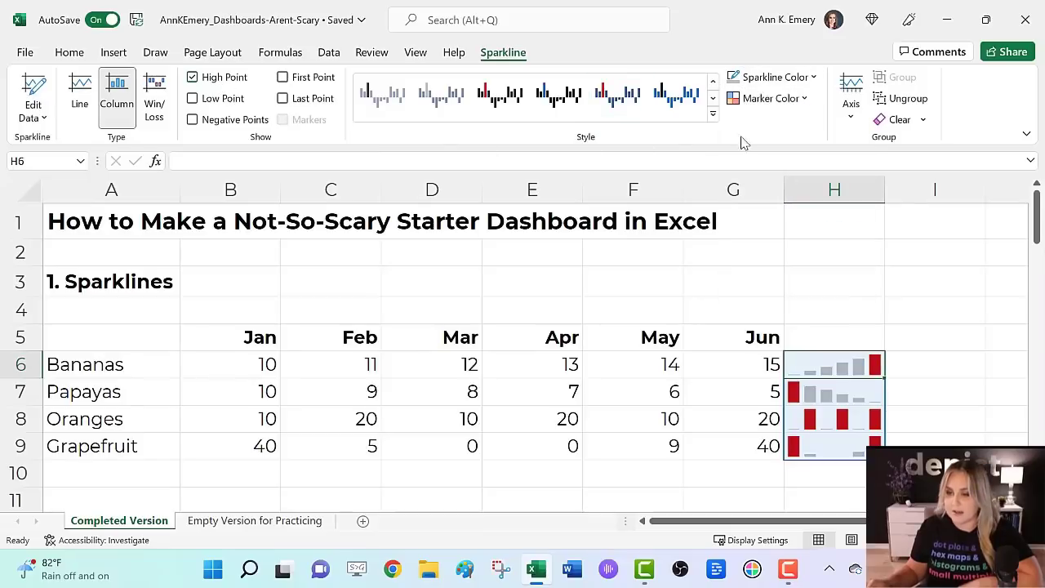
click(763, 98)
mouse_move(773, 176)
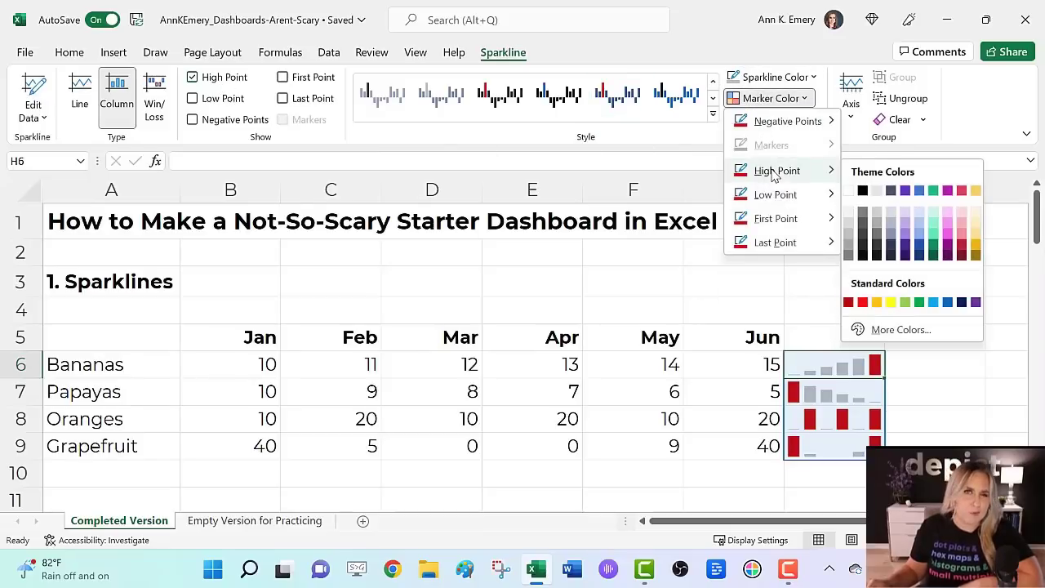
click(905, 193)
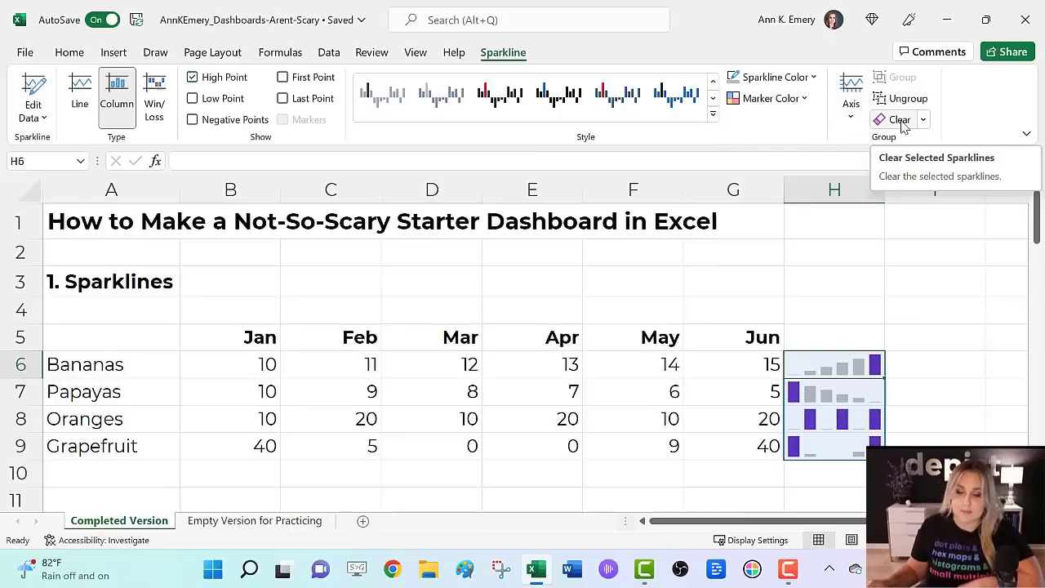
Apply solid blue data bars to the Total values in H17:H20 of the Data Bars table
scroll(588, 296, down, 3)
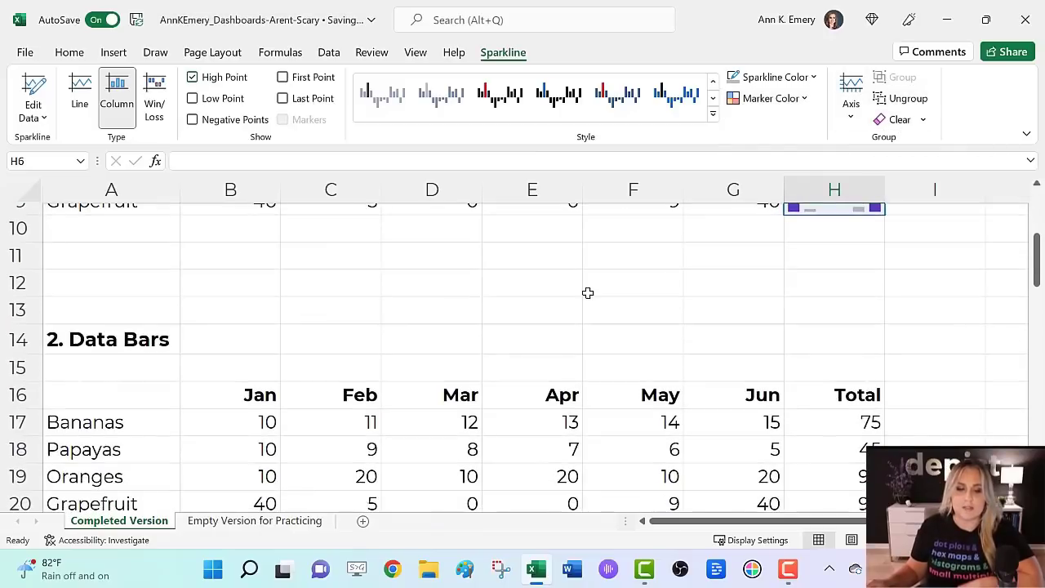
scroll(588, 292, down, 1)
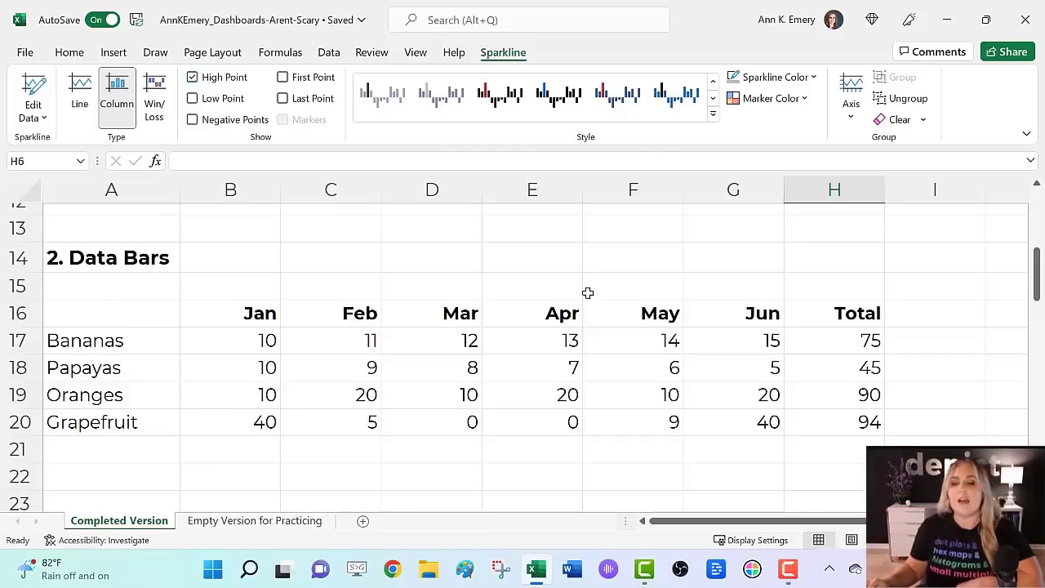
click(829, 313)
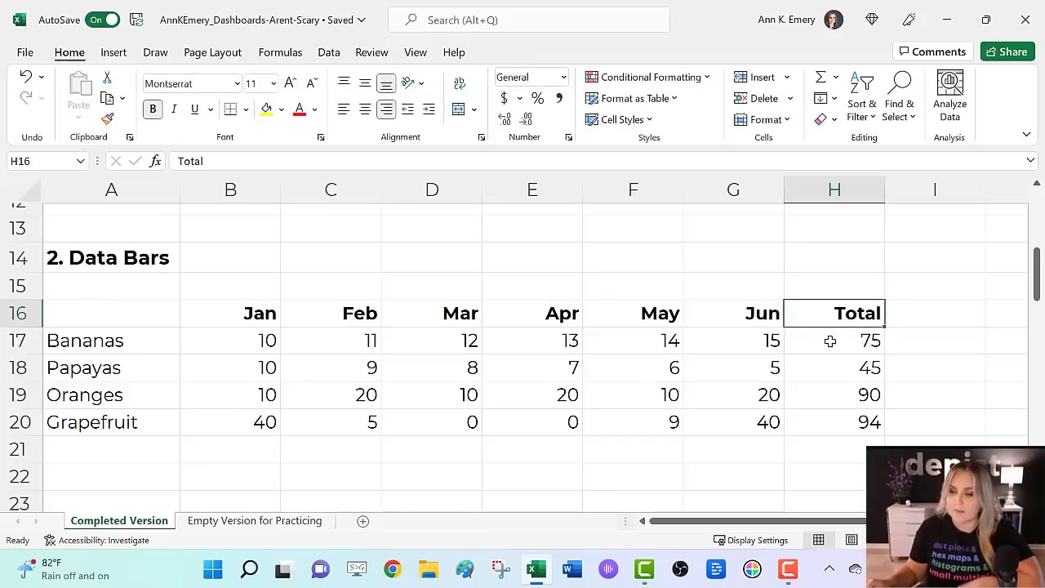
drag(830, 341, 829, 422)
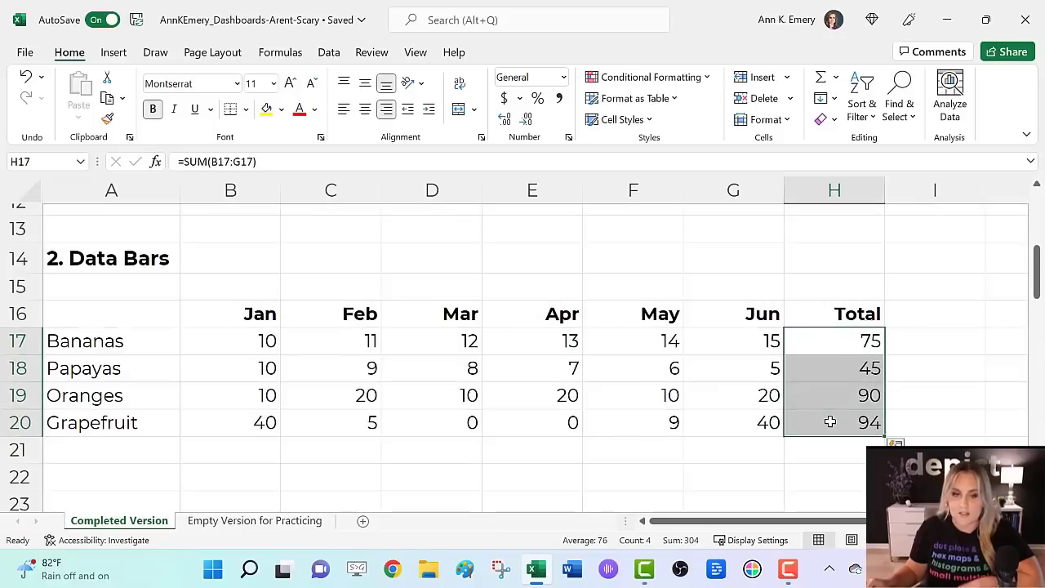
click(645, 77)
mouse_move(660, 189)
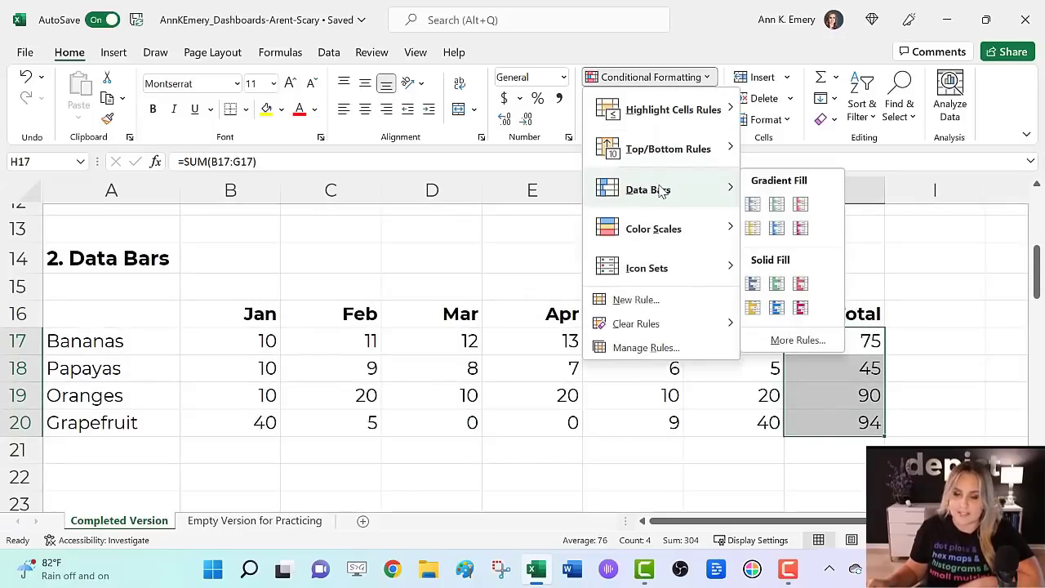
click(754, 284)
Try solid blue data bars on the monthly values in B17:G20
drag(240, 348, 343, 343)
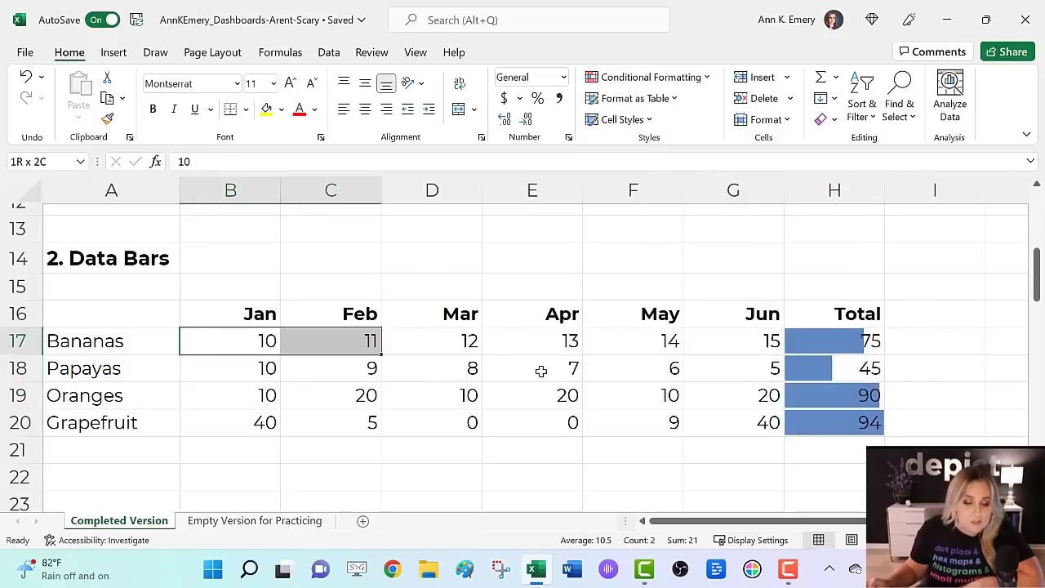
drag(541, 370, 759, 423)
click(620, 77)
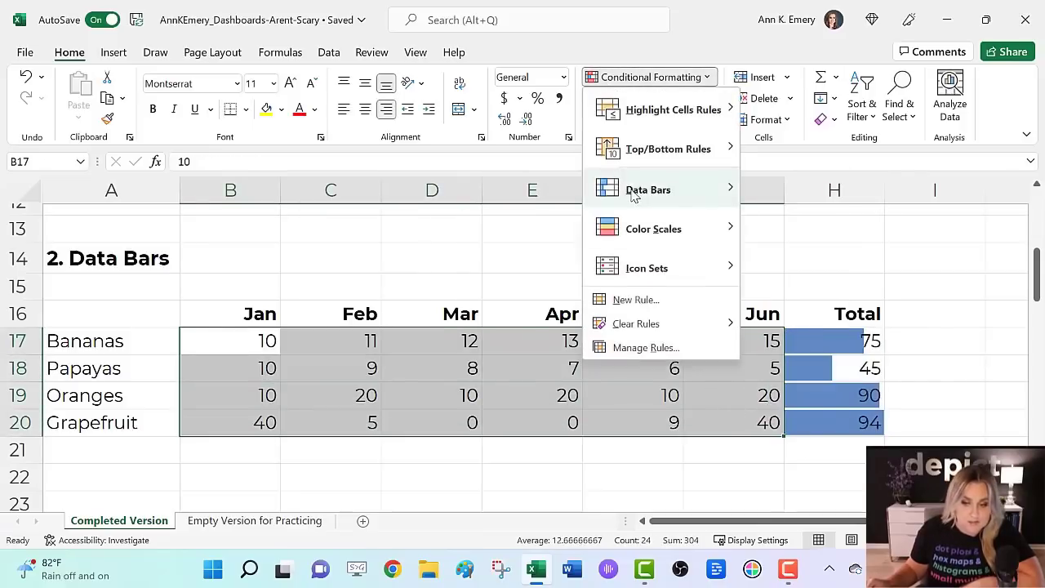
mouse_move(634, 196)
click(754, 286)
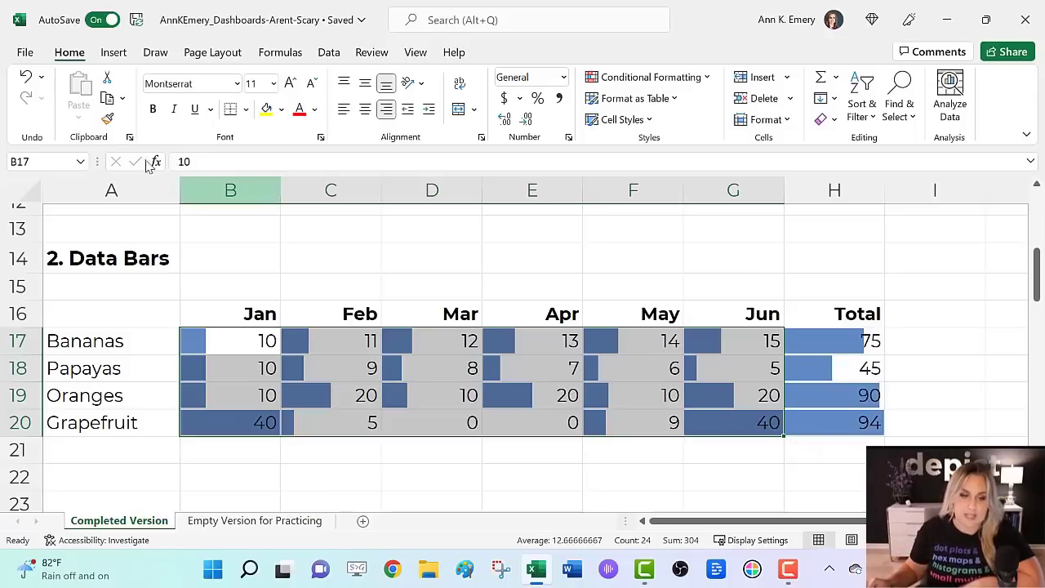
key(ctrl+z)
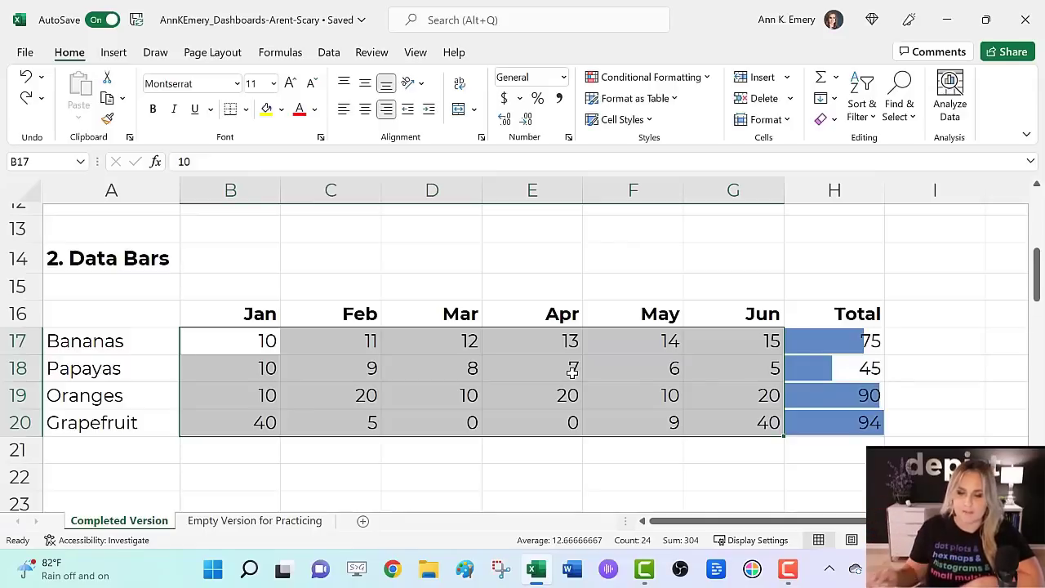
Examine the Goal values in J29:J32 of the Symbol Fonts table
scroll(571, 299, down, 5)
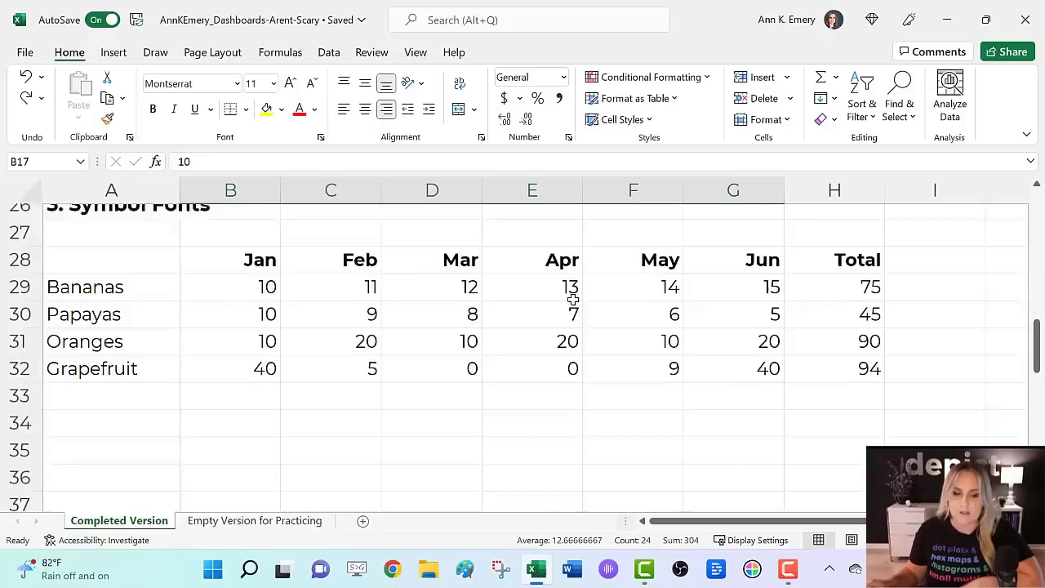
scroll(573, 300, up, 1)
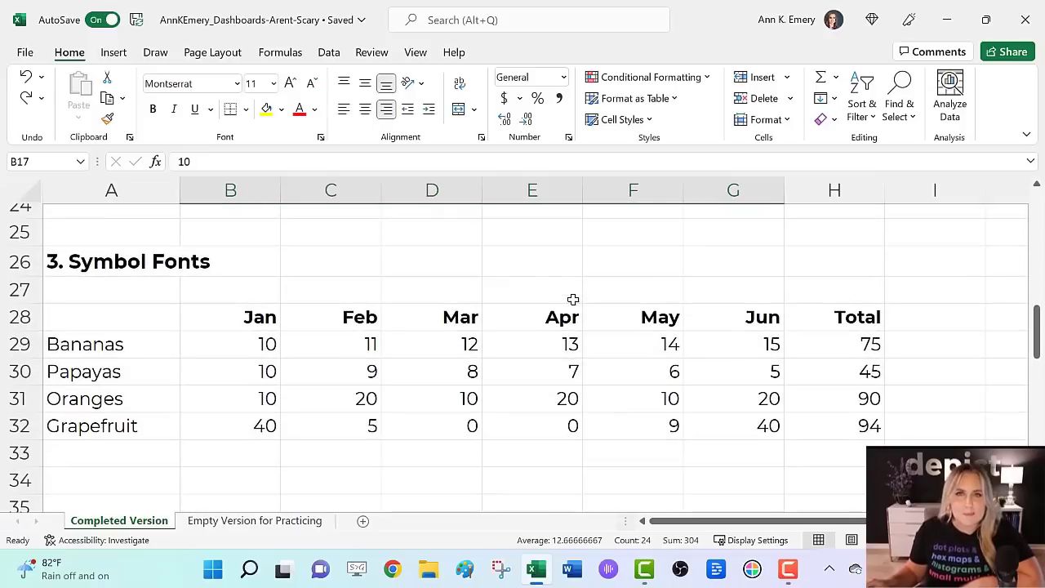
drag(720, 526, 836, 523)
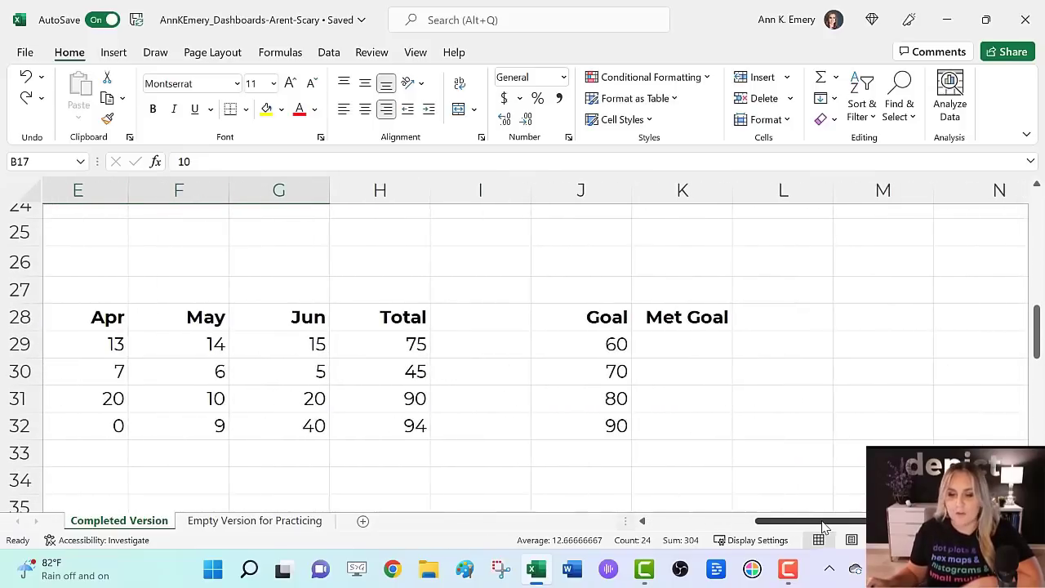
click(590, 343)
drag(589, 342, 591, 413)
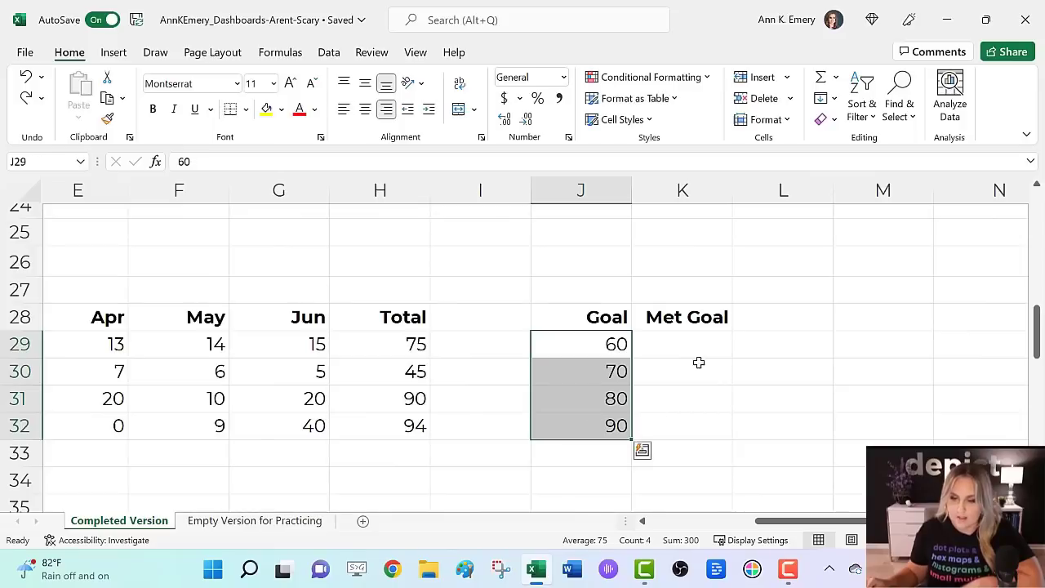
click(705, 352)
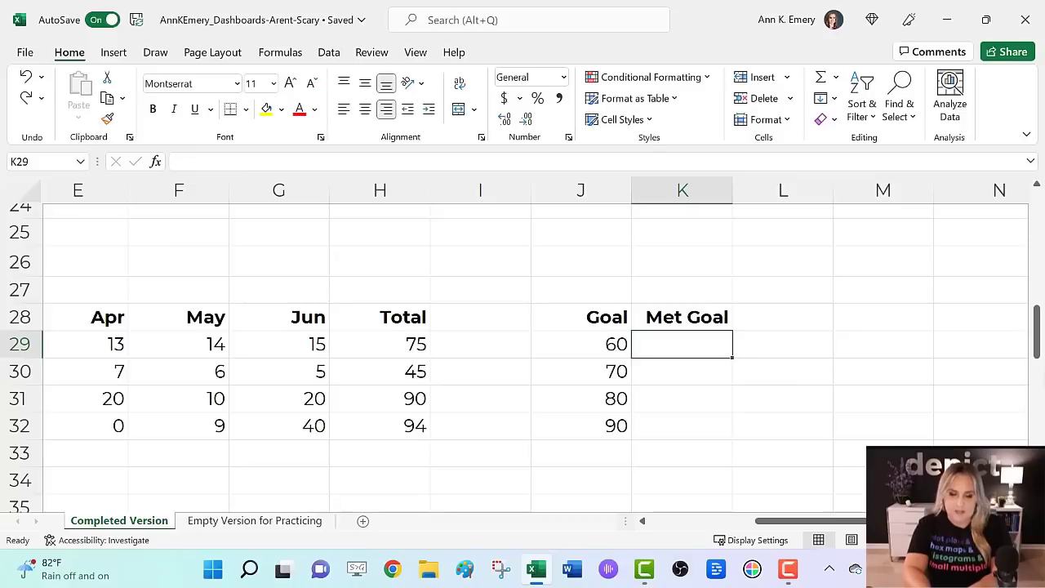
text(Yes)
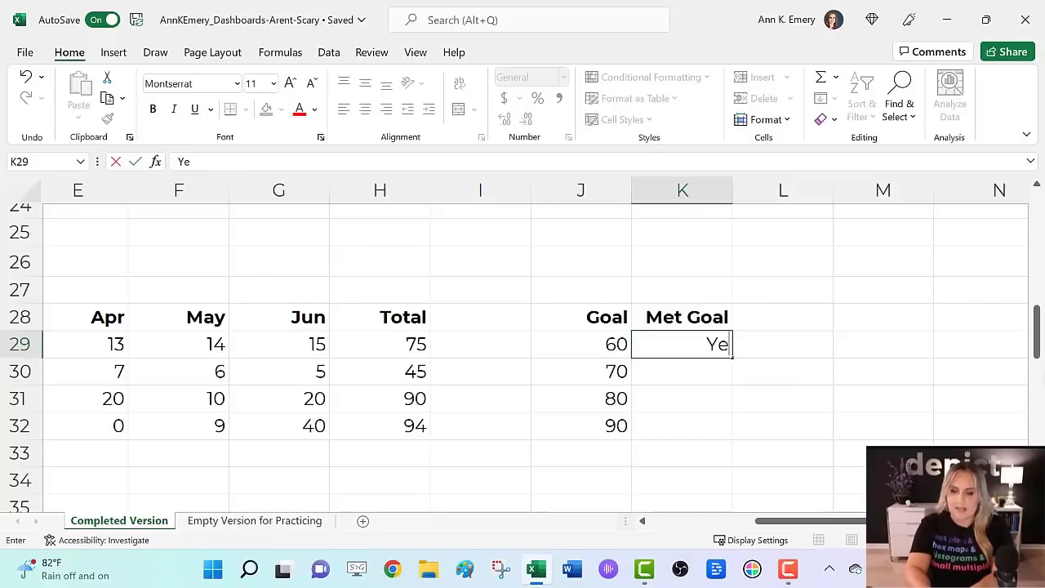
key(BackSpace)
key(BackSpace)
key(BackSpace)
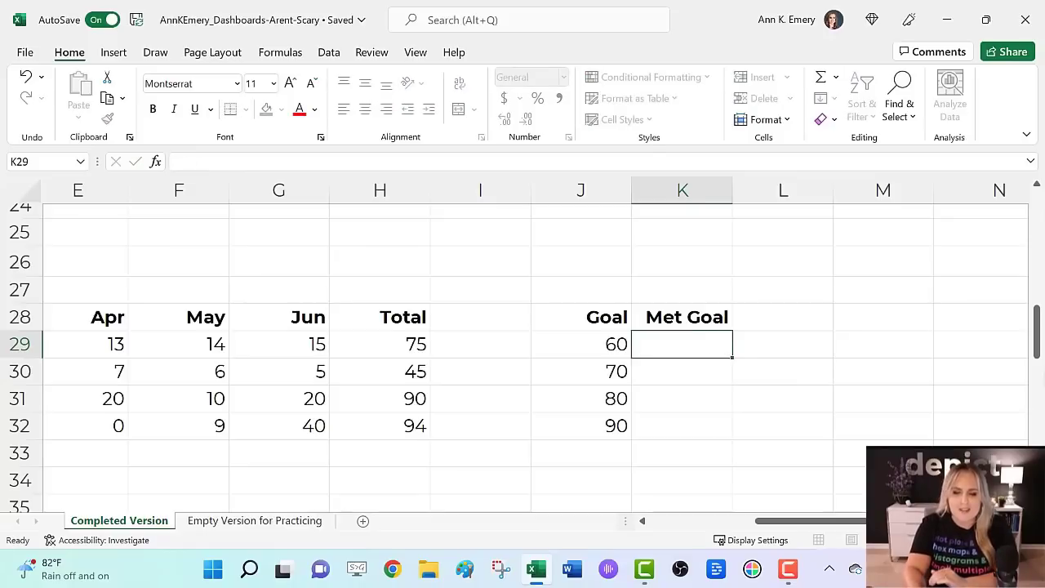
key(Return)
Enter =IF(H29>=J29,"g","c") in K29 to flag whether the Total reaches the Goal
click(712, 345)
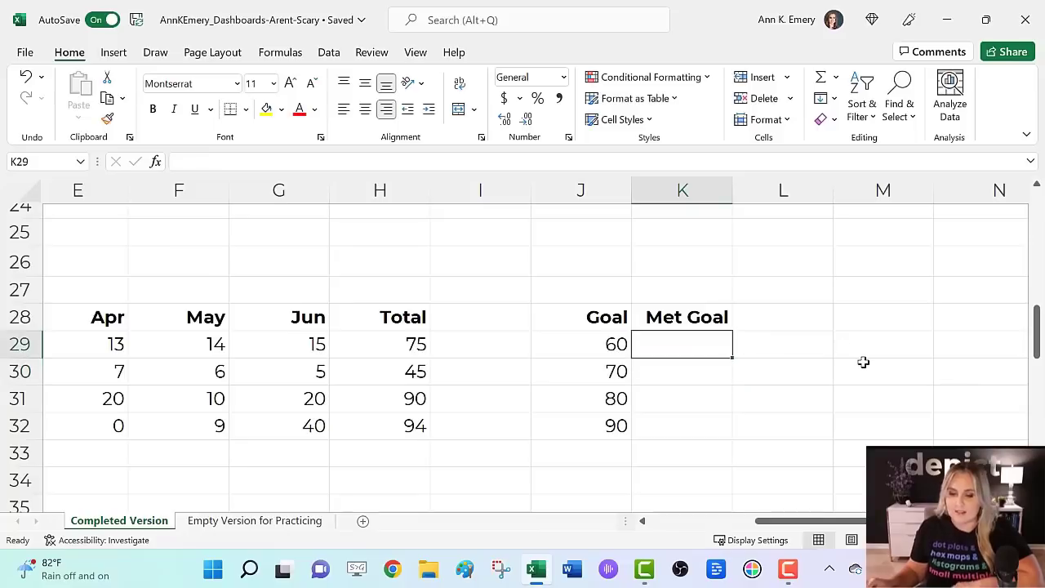
text(=)
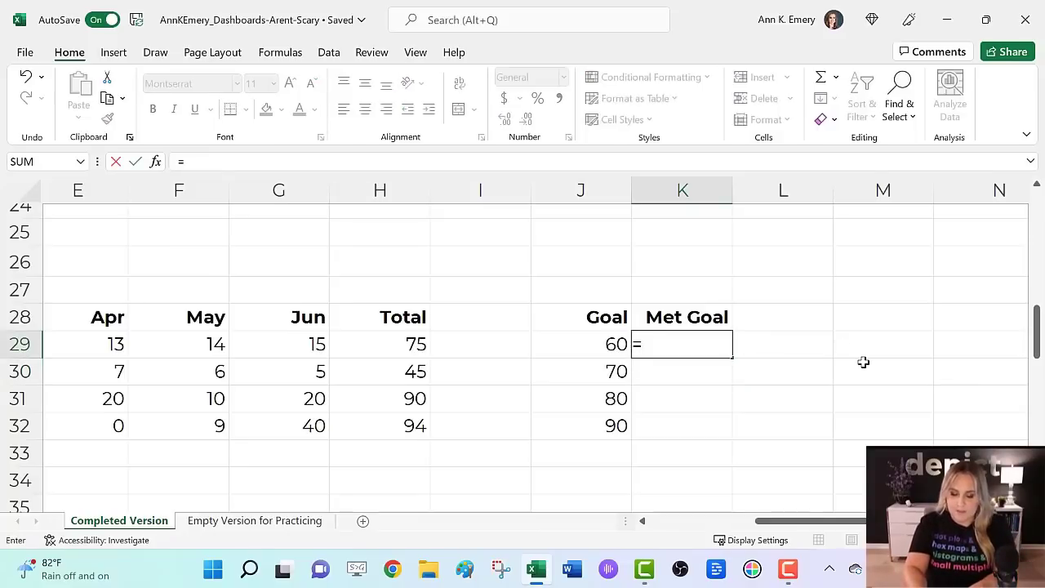
text(if()
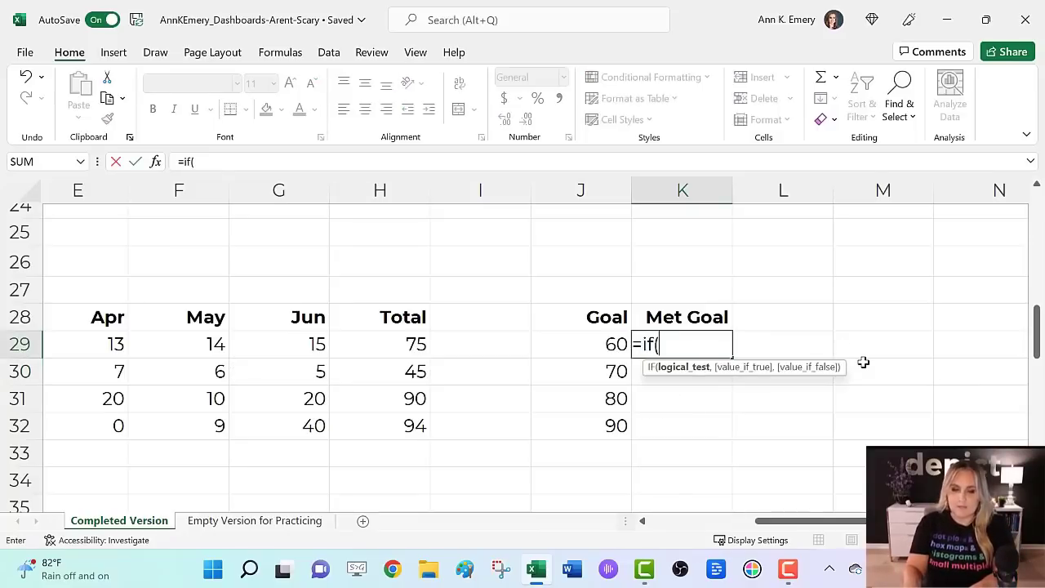
key(Left)
key(Left)
key(Left)
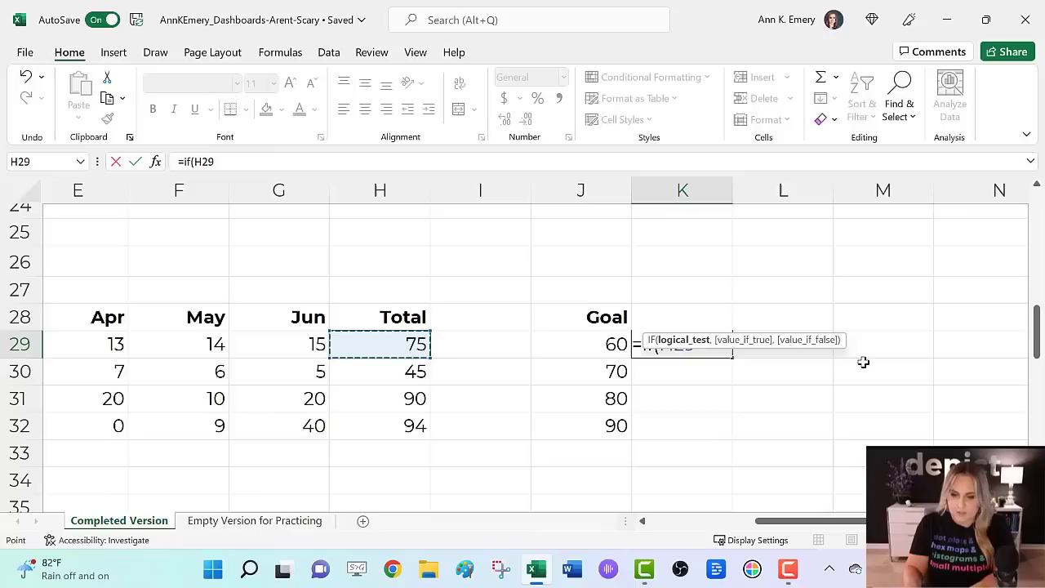
text(>=)
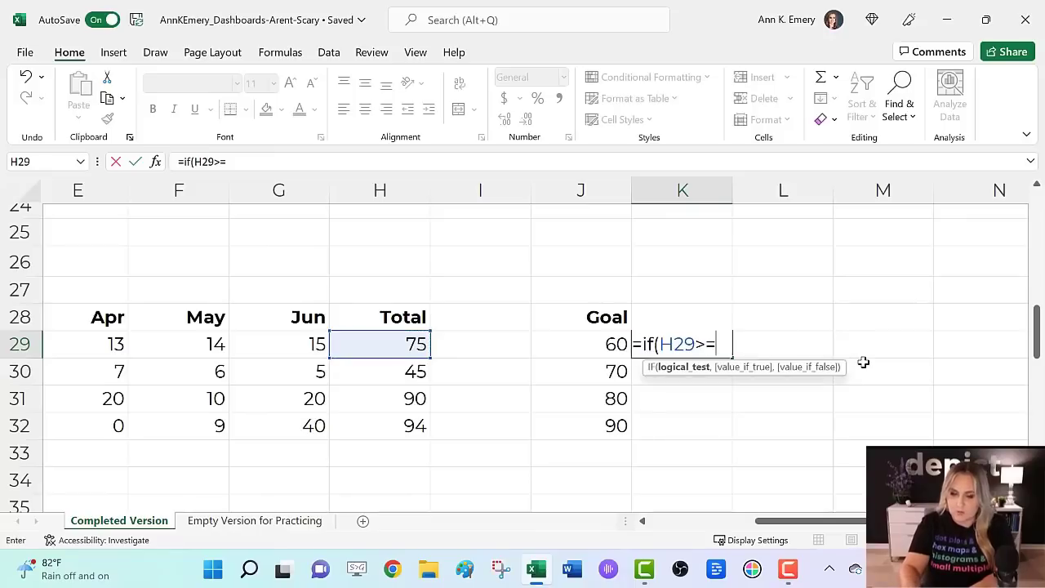
key(Left)
text(,)
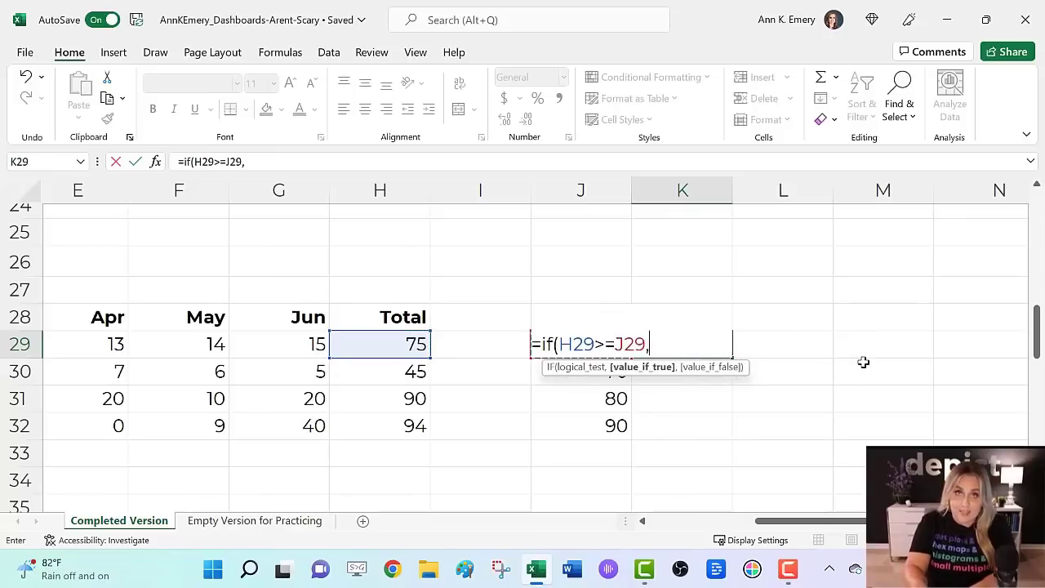
text("g")
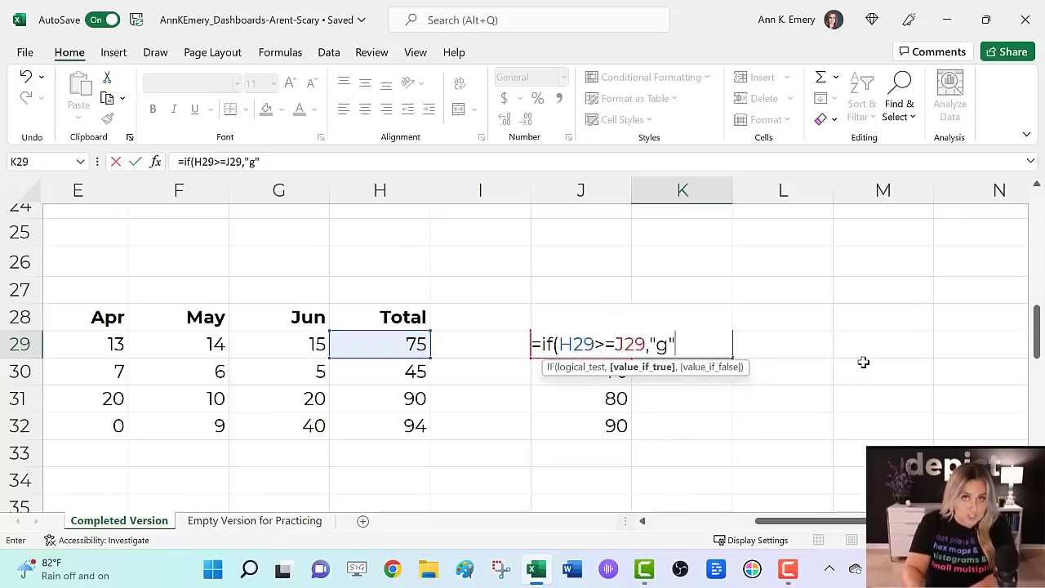
text(,")
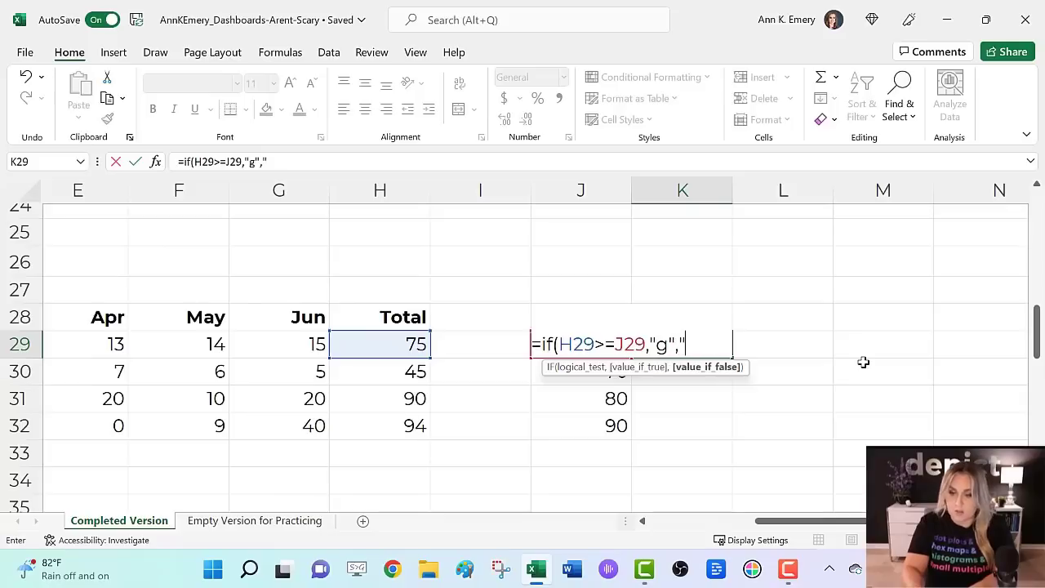
text(c")
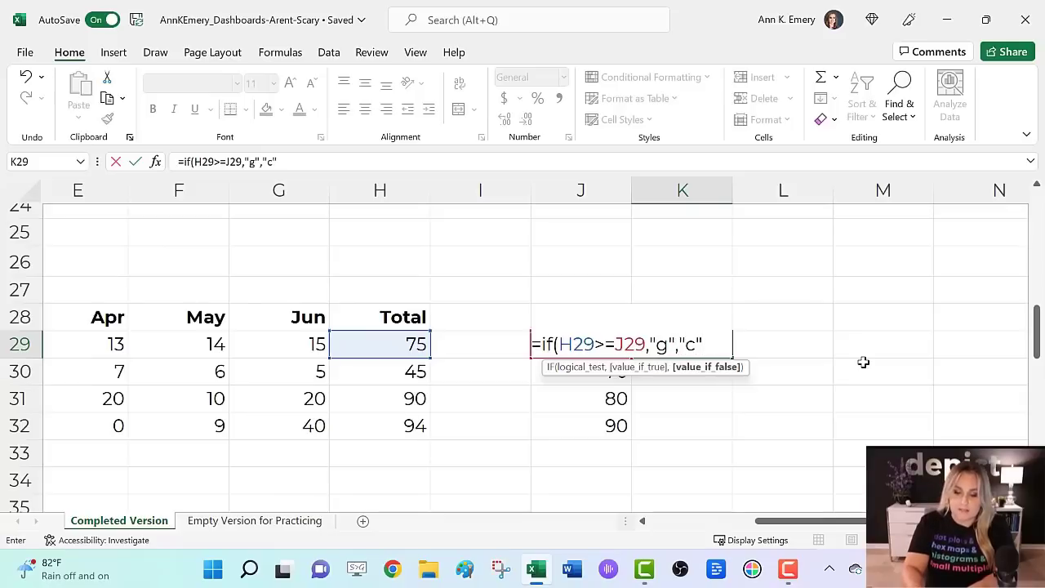
text())
key(Return)
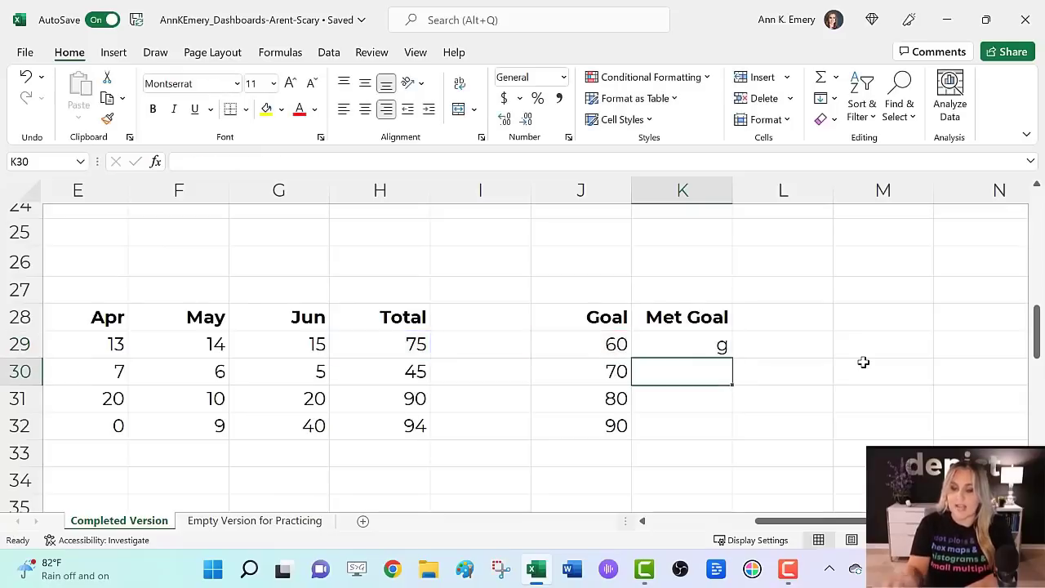
Fill the K29 formula down to K32 and set the Met Goal cells K29:K32 in the Webdings font
click(710, 346)
drag(732, 359, 733, 439)
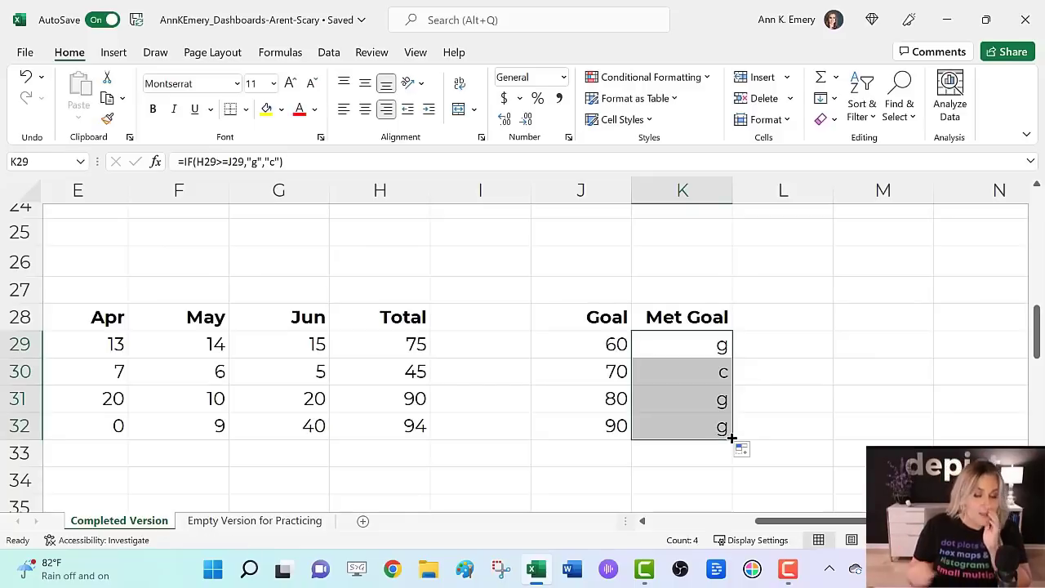
click(175, 84)
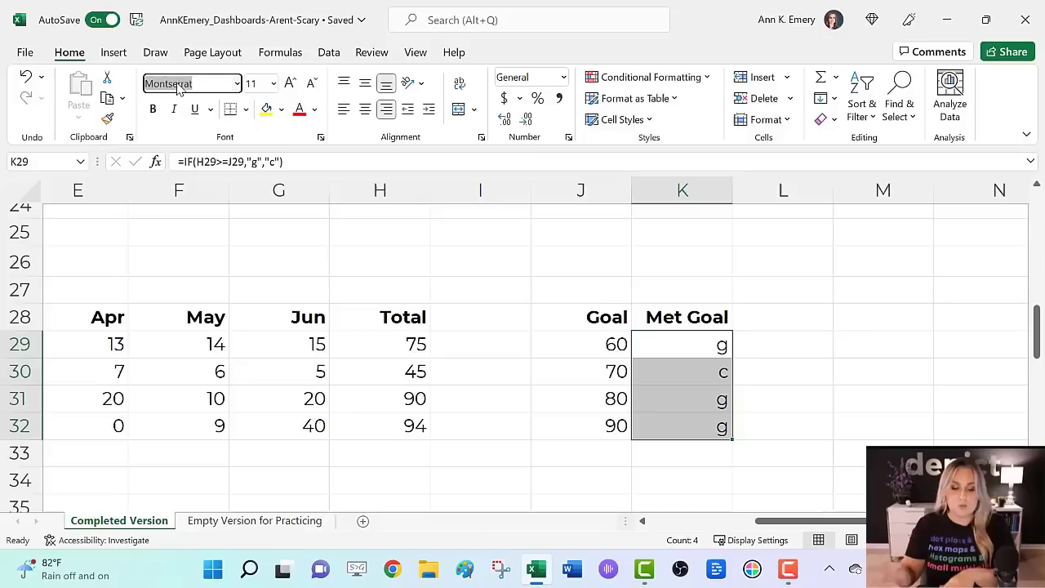
text(Webdings)
key(Return)
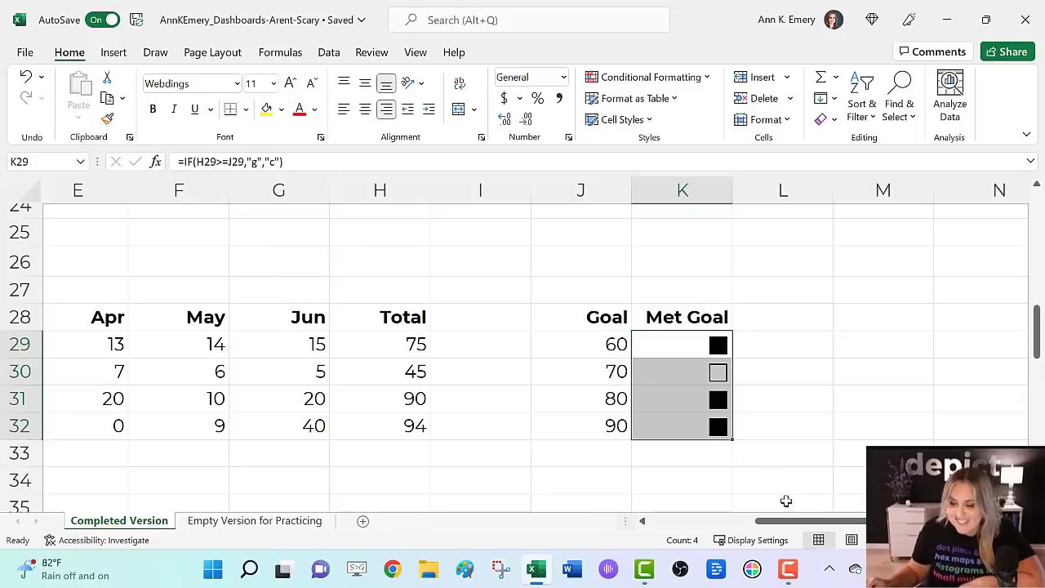
Apply the Green - White color scale to the monthly values in B41:G44 of the Color Scales table
drag(805, 523, 669, 526)
scroll(560, 341, down, 4)
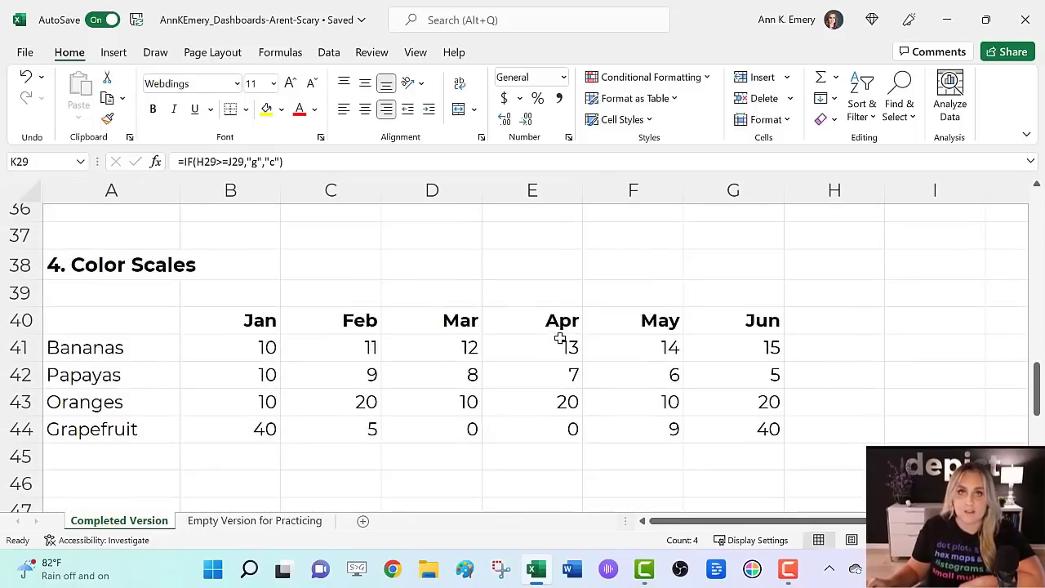
drag(238, 345, 723, 434)
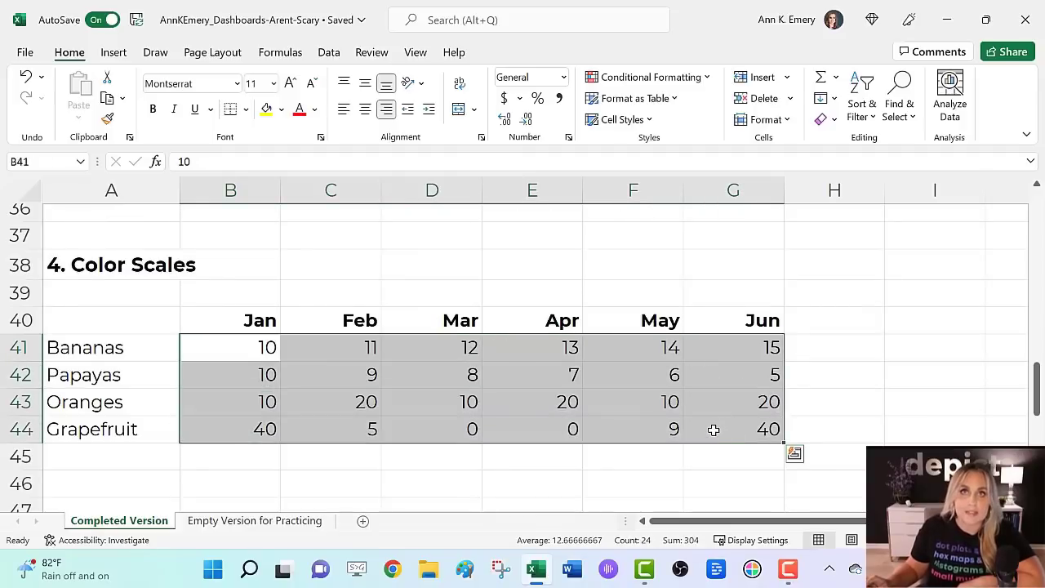
click(658, 78)
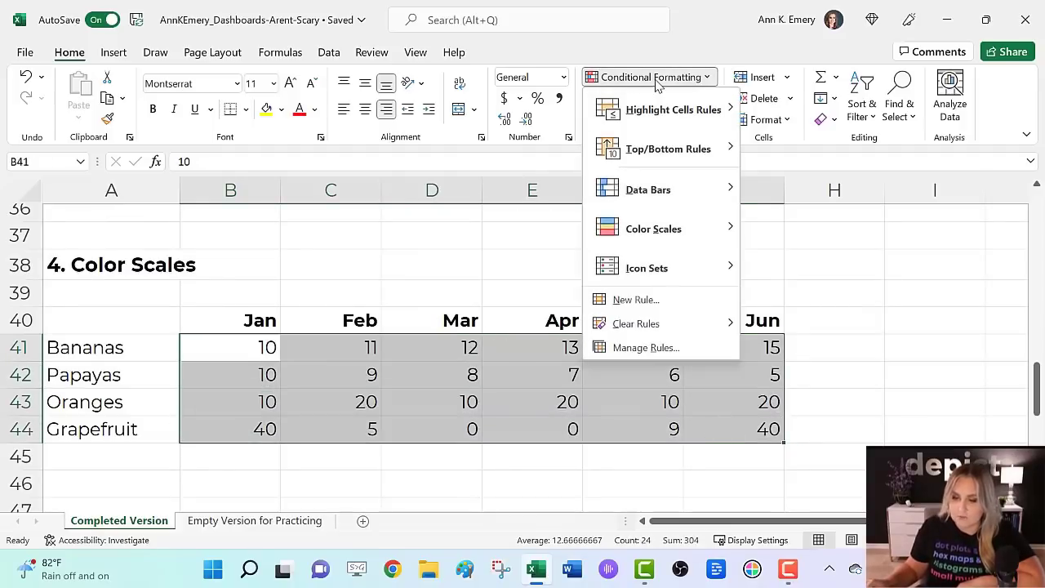
mouse_move(674, 235)
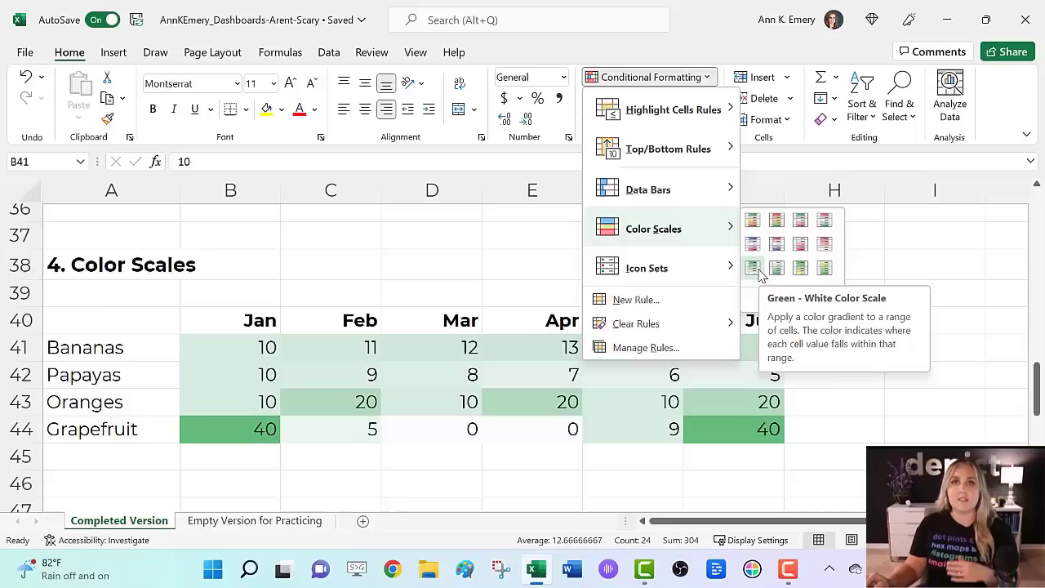
click(758, 271)
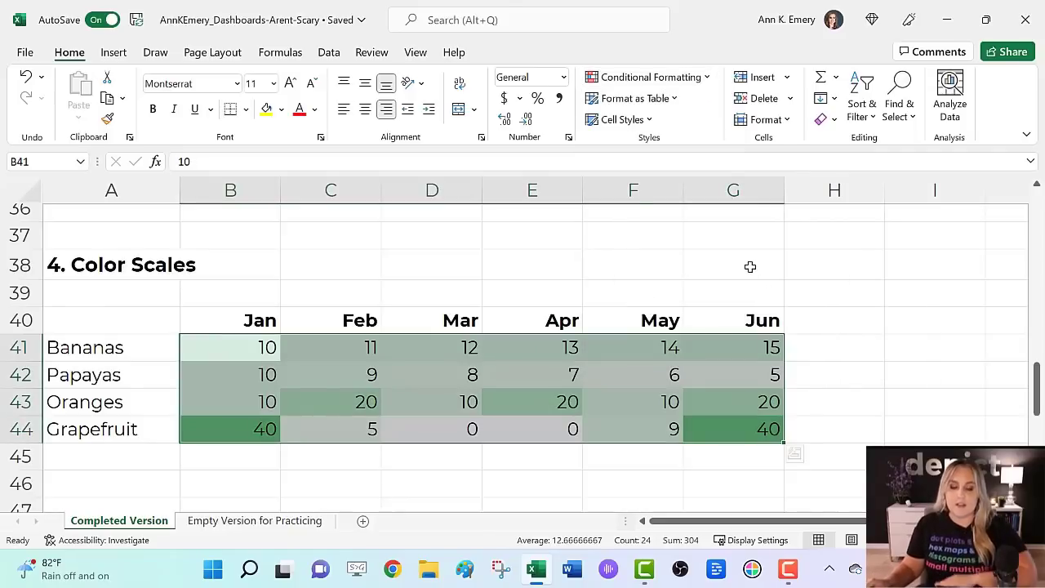
Examine the Combo table's monthly color scale, Total data bars, Met Goal symbols and Over/Under Goal bars in rows 51 to 54
scroll(748, 266, down, 3)
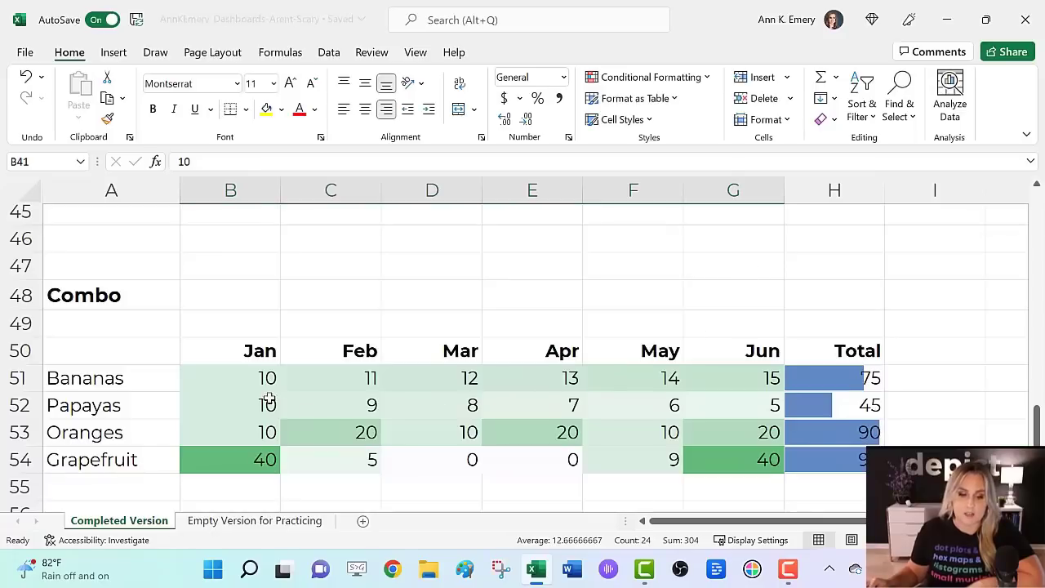
drag(266, 380, 711, 462)
click(831, 376)
drag(832, 375, 841, 457)
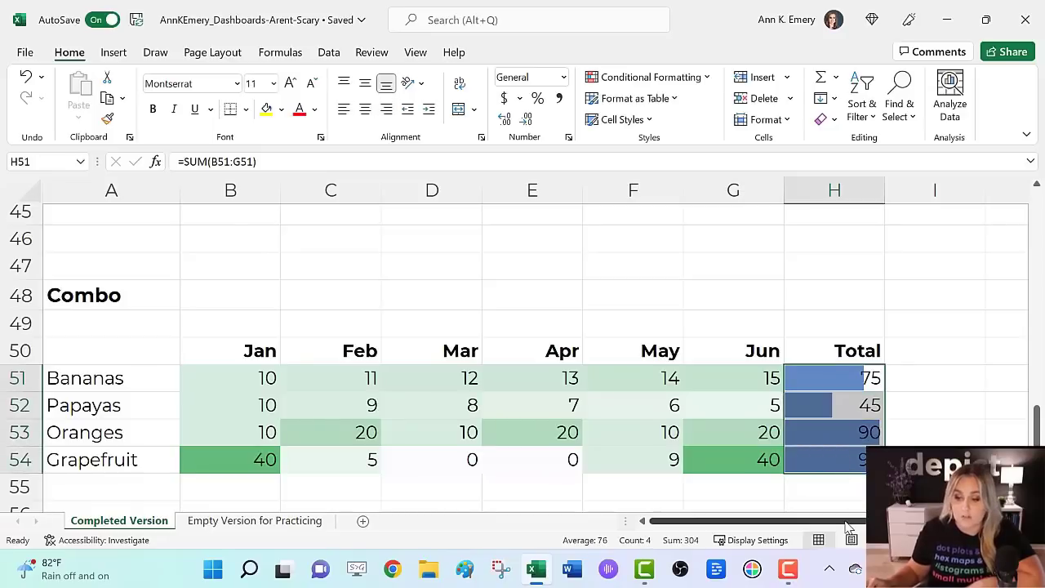
drag(849, 521, 953, 521)
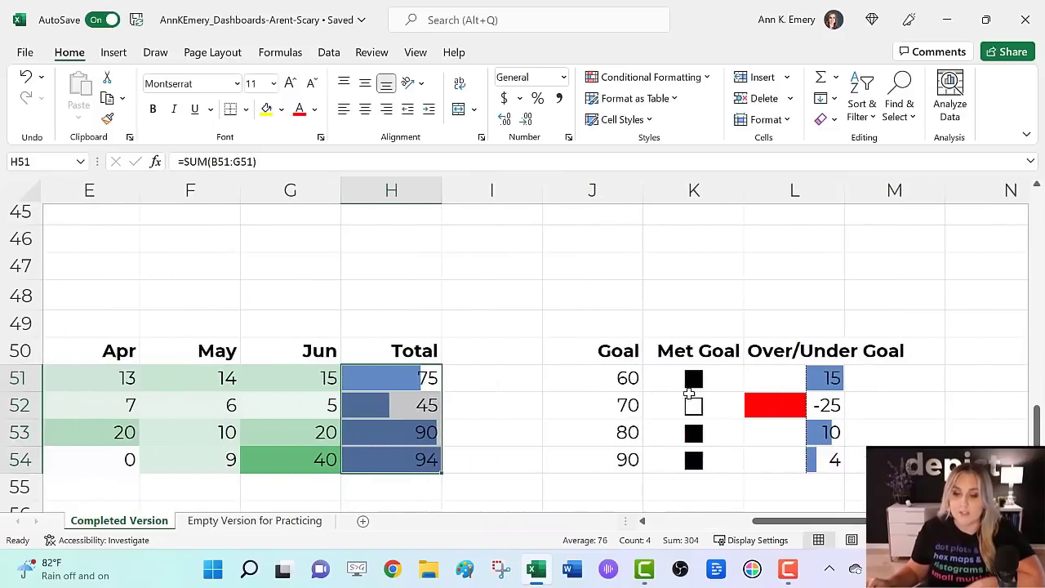
drag(678, 377, 677, 461)
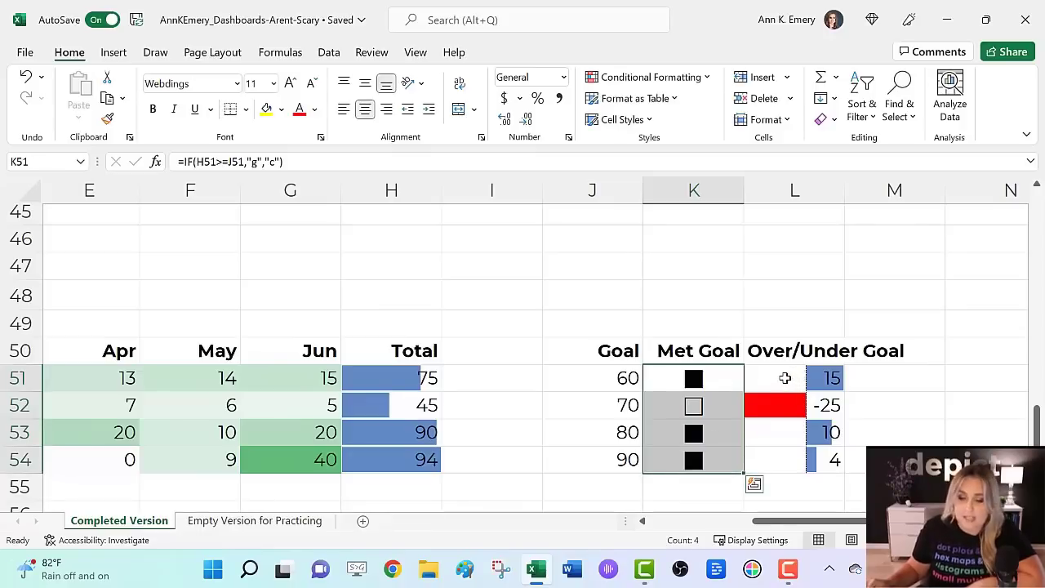
drag(785, 377, 788, 451)
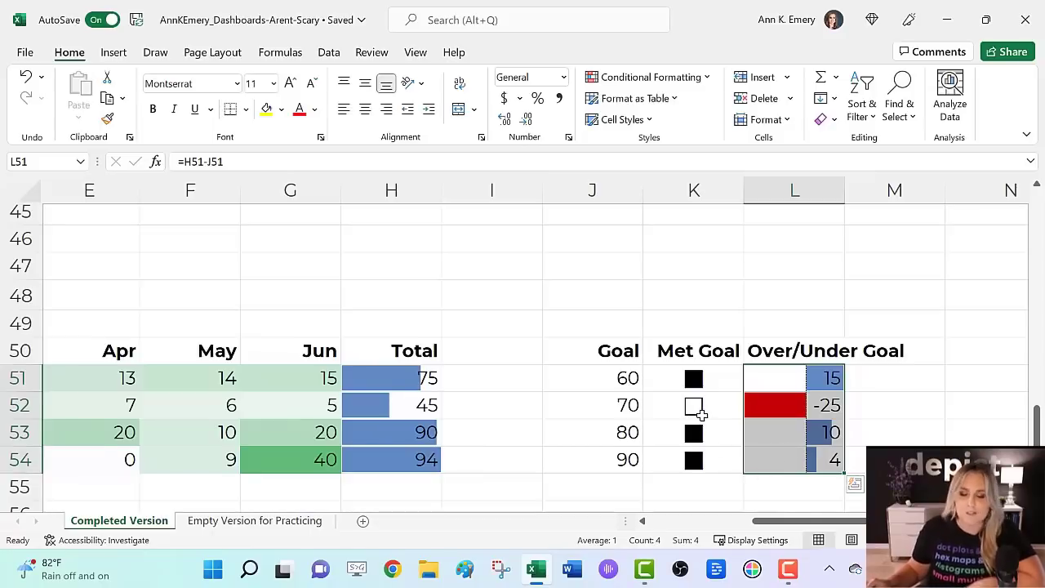
Examine the purple table's monthly color scale, its Total values in H61:H64 and the separate data bars in I61:I64
scroll(702, 415, down, 2)
scroll(702, 415, down, 2)
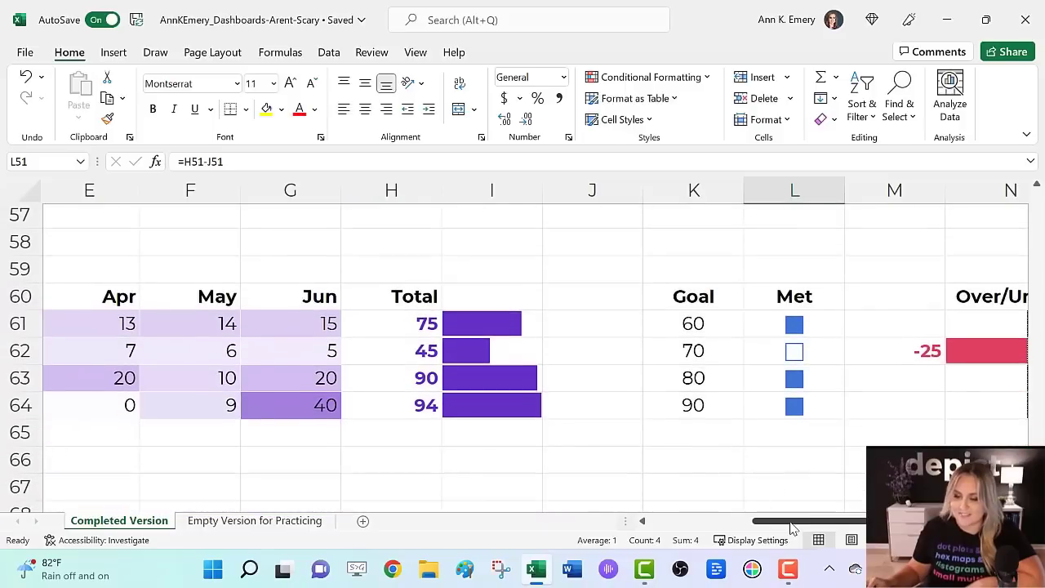
drag(787, 521, 648, 507)
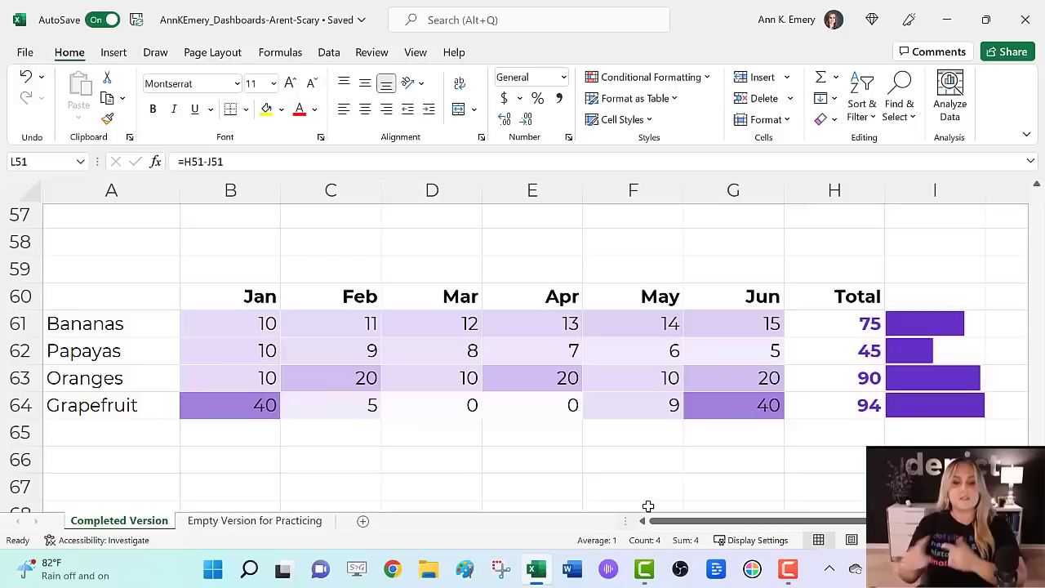
click(520, 352)
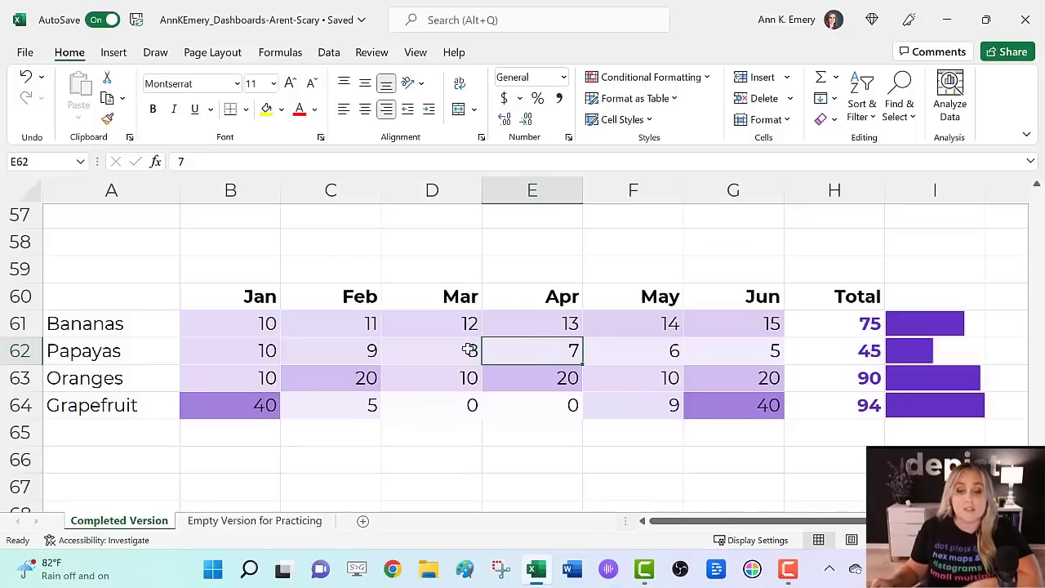
click(413, 349)
click(338, 349)
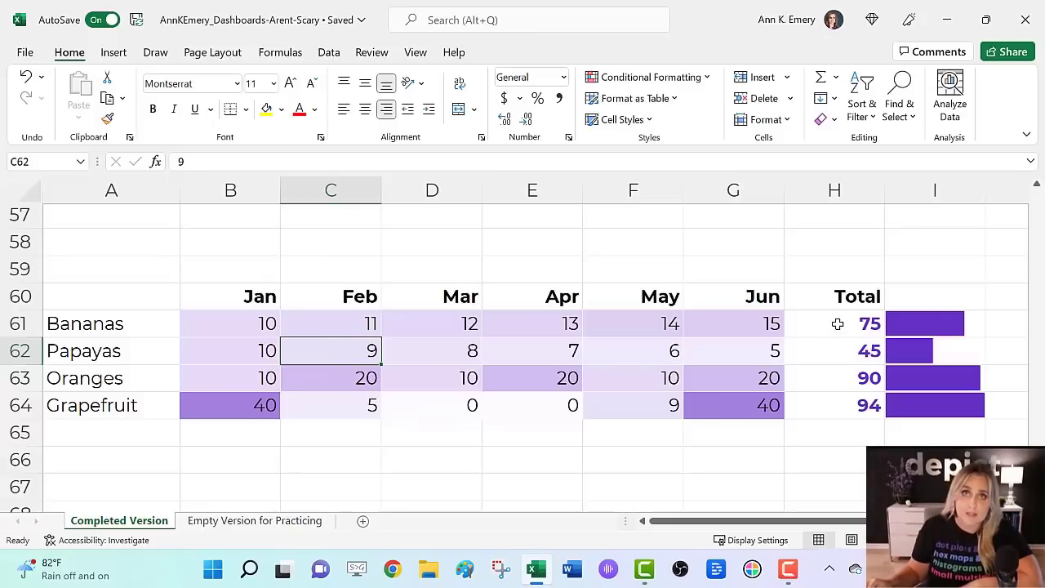
drag(837, 323, 835, 405)
drag(949, 313, 950, 406)
Compare the Combo table's in-cell Total bars in H51:H54 with the purple table's separate number and bar columns
scroll(798, 316, up, 3)
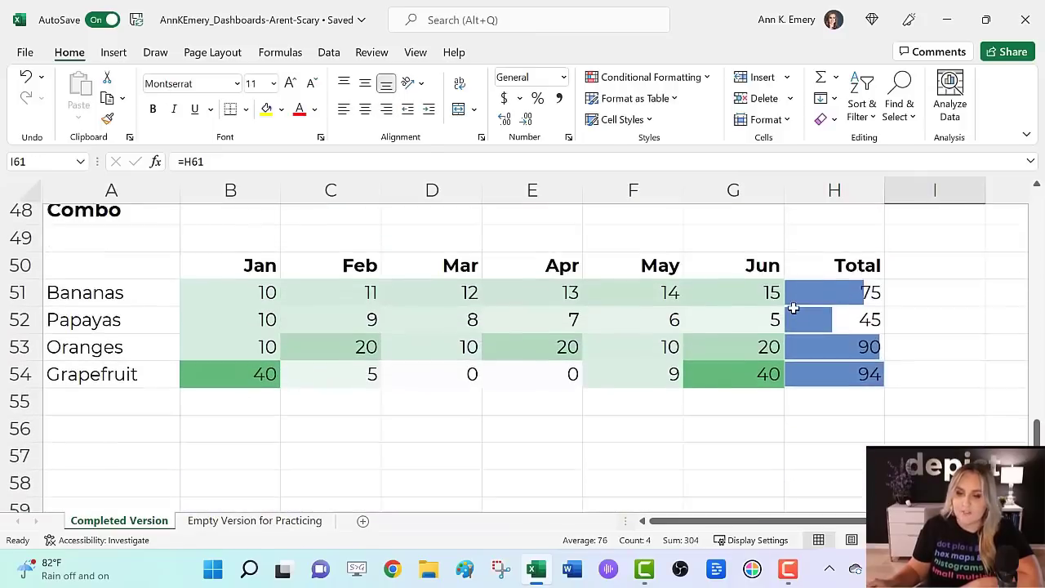
drag(822, 286, 824, 367)
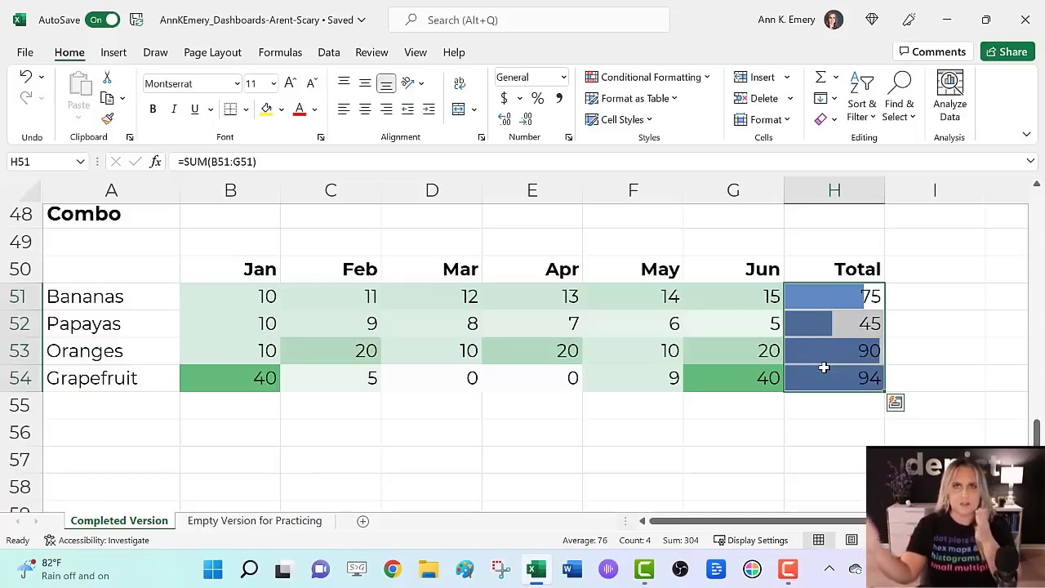
scroll(821, 363, down, 3)
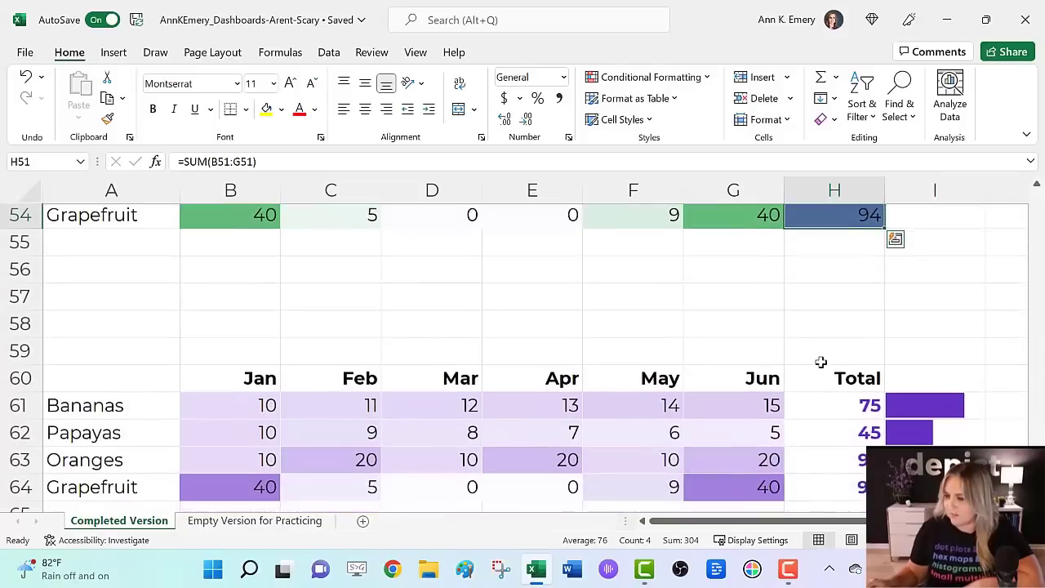
click(840, 325)
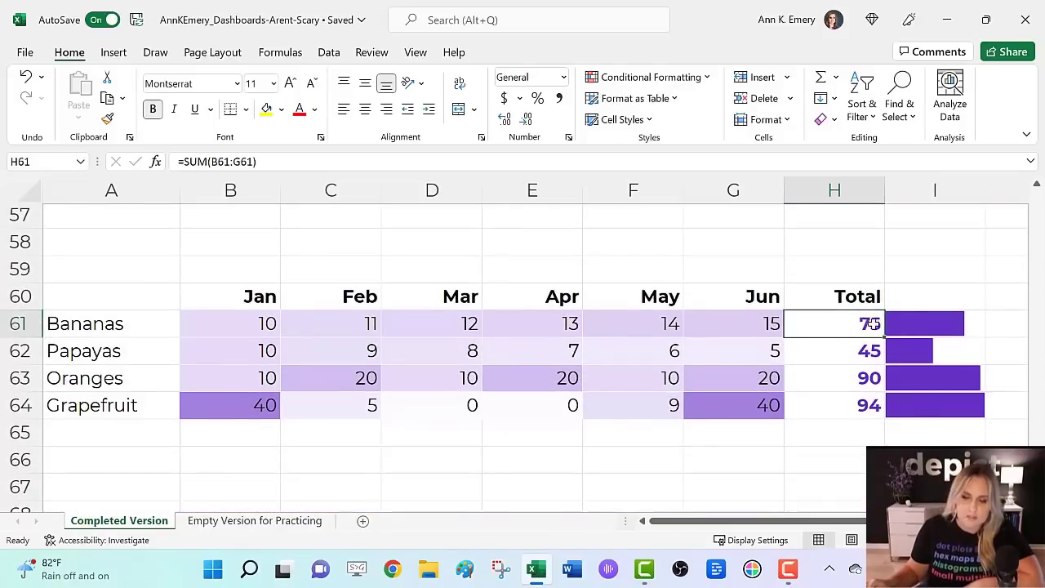
click(935, 325)
Examine the purple table's Met symbols in L61:L64 and Over/Under bars in N61:N64, and compare them with the Combo table's Over/Under Goal column
drag(898, 521, 1013, 520)
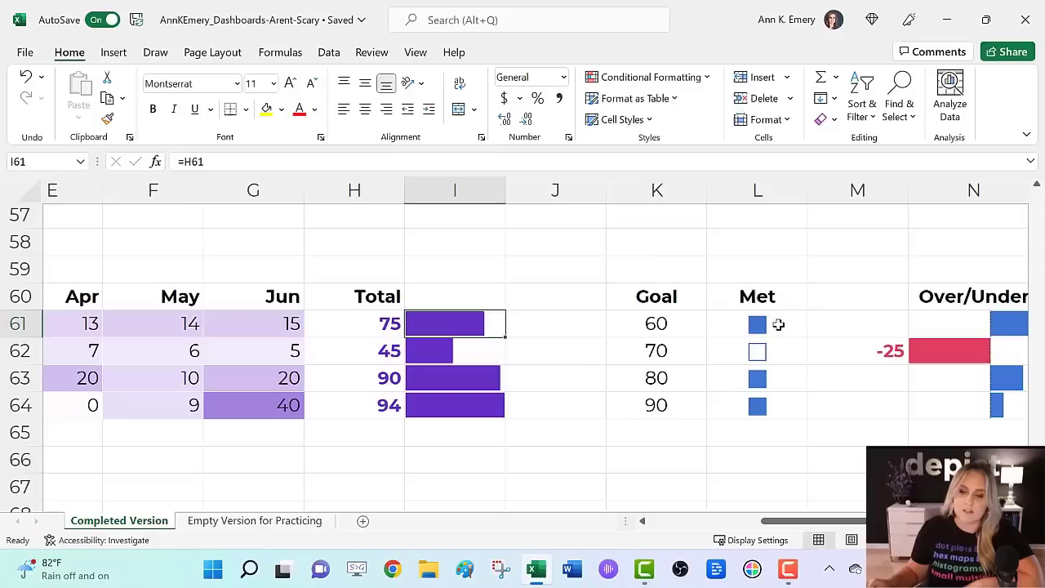
drag(776, 324, 773, 403)
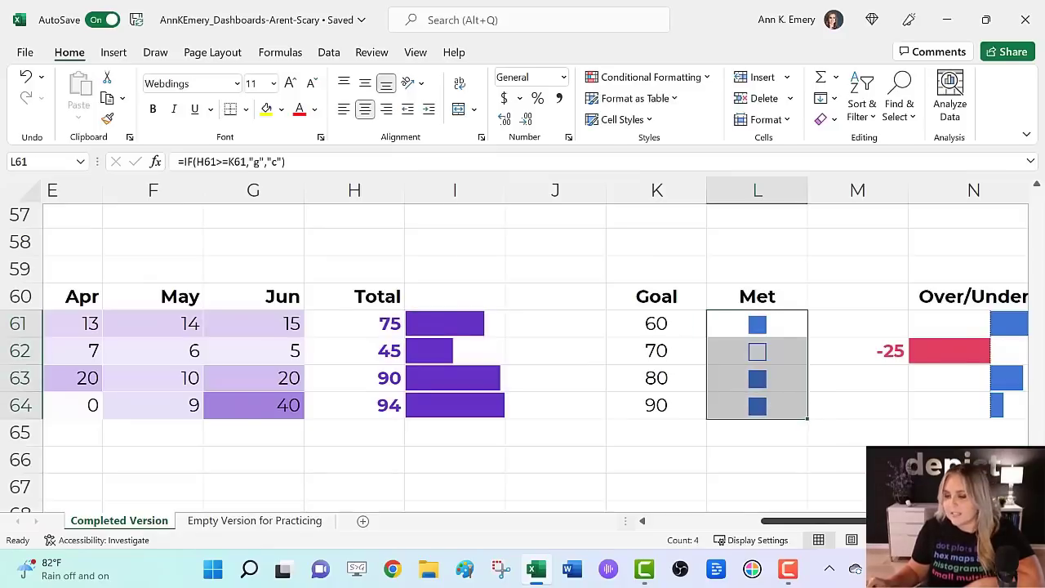
drag(898, 521, 930, 521)
drag(833, 323, 835, 405)
scroll(822, 387, up, 3)
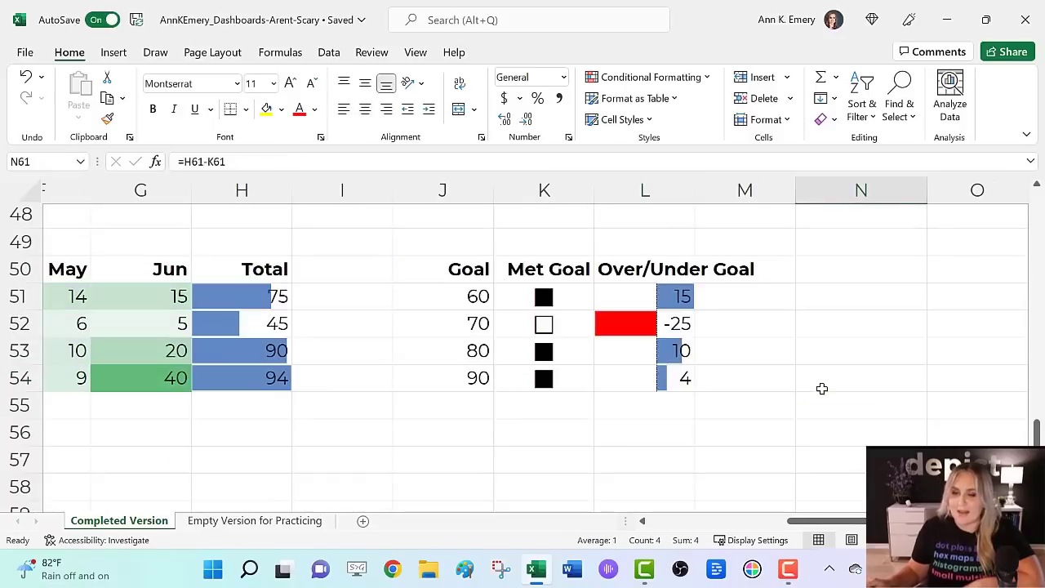
click(625, 323)
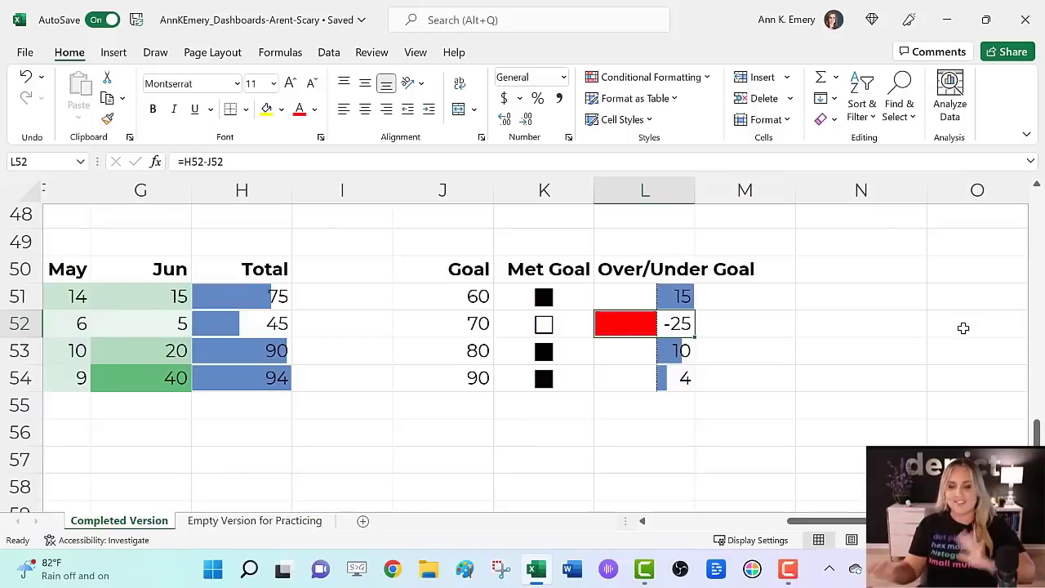
Inspect the purple table's Over/Under label columns beside the bars, and the formula behind the positive label in O61
scroll(964, 327, down, 3)
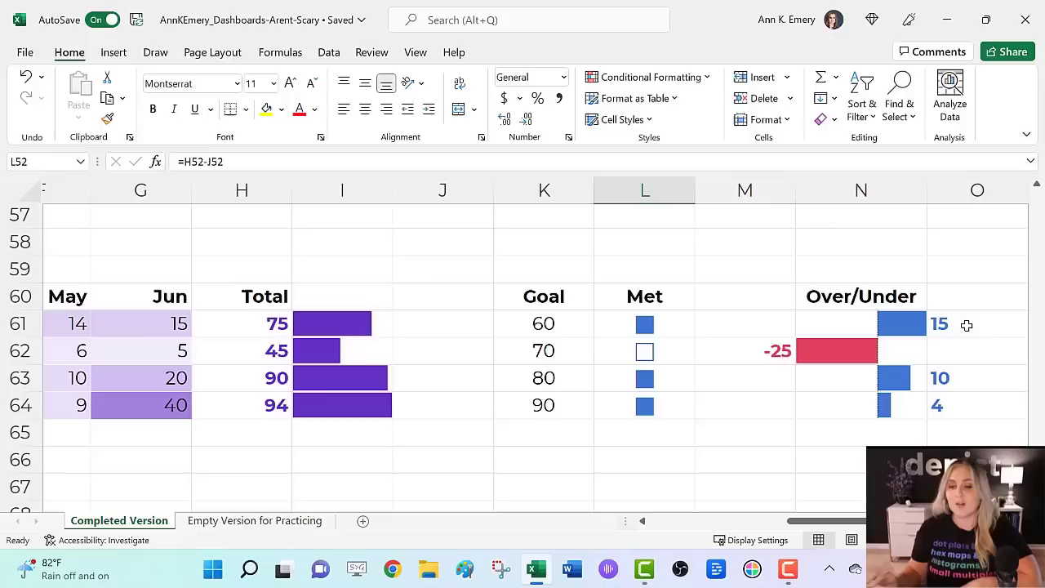
drag(784, 329, 787, 416)
drag(963, 329, 964, 402)
click(966, 325)
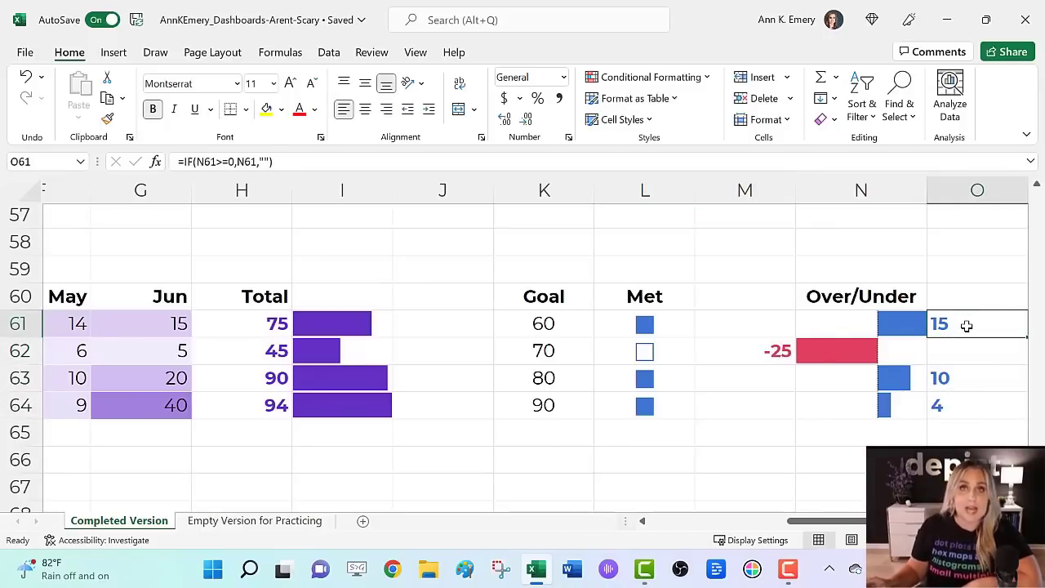
click(390, 163)
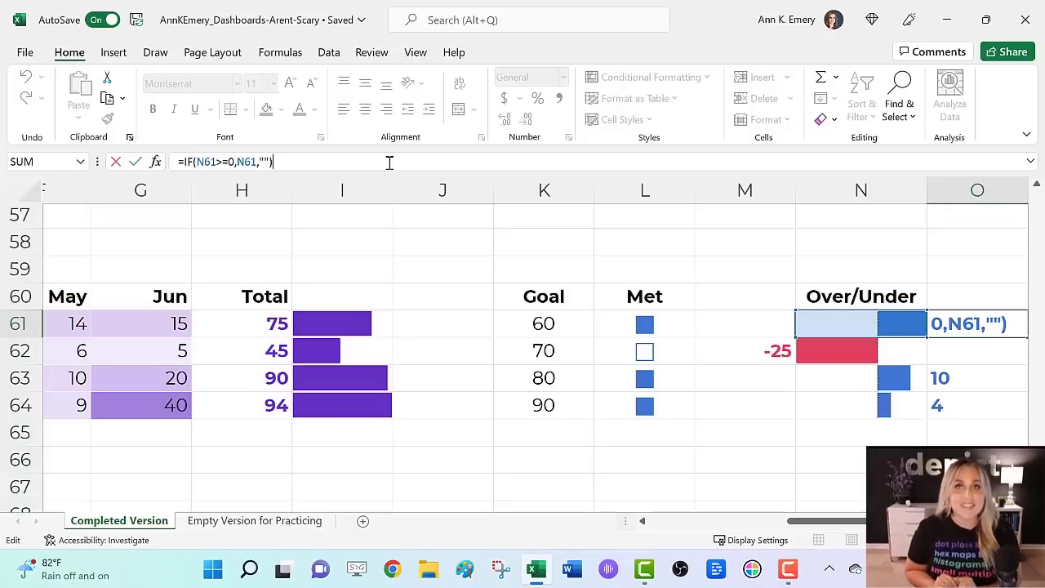
click(419, 435)
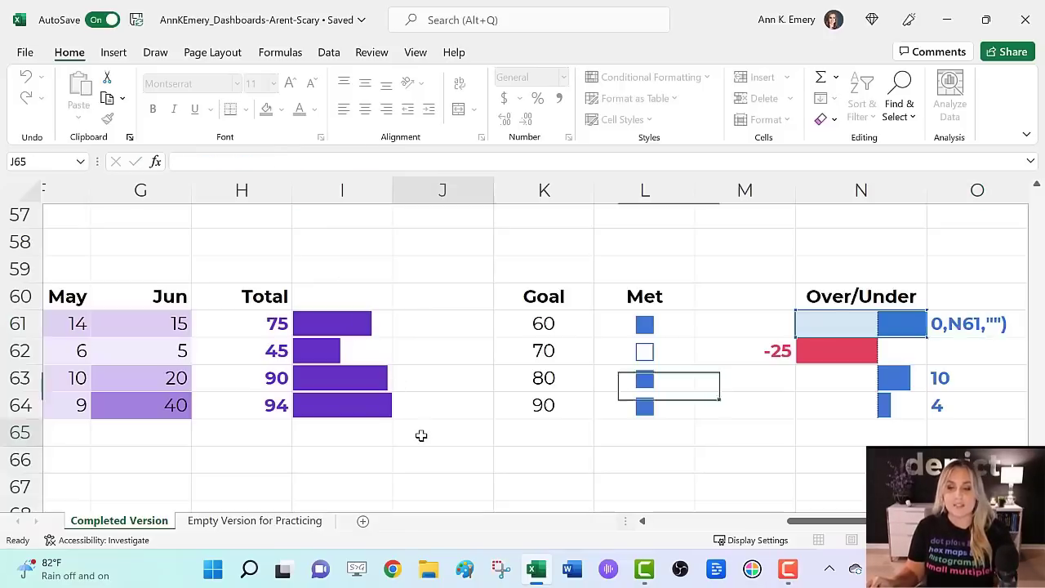
Switch to the Empty Version for Practicing sheet and show its 1. Sparklines table
click(280, 523)
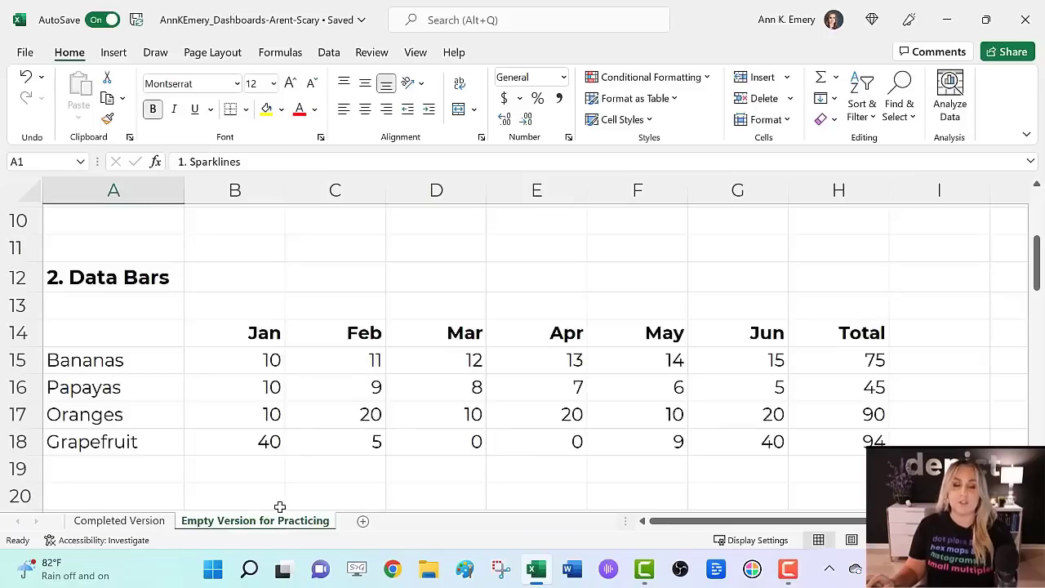
scroll(303, 346, up, 3)
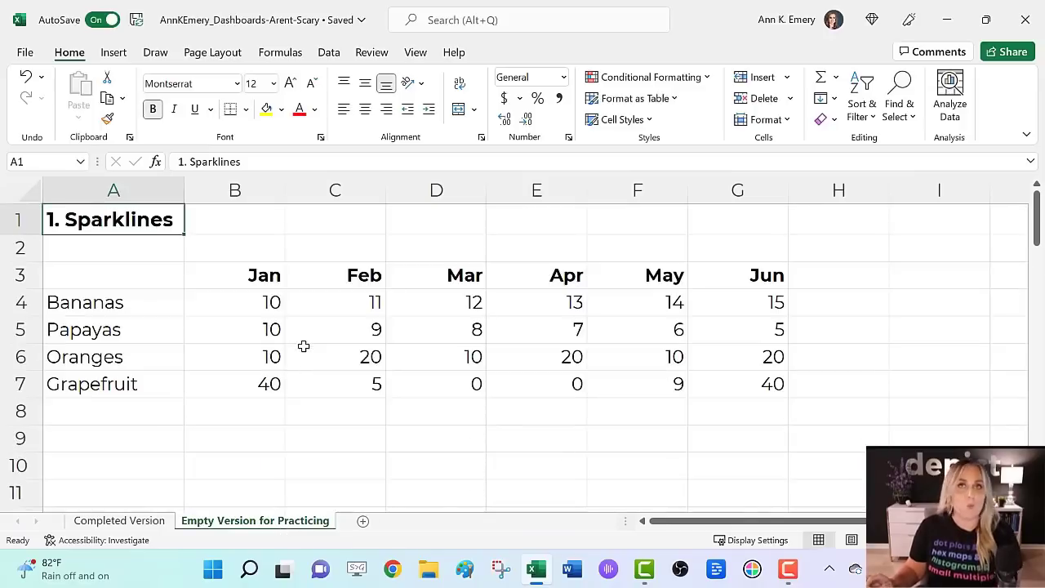